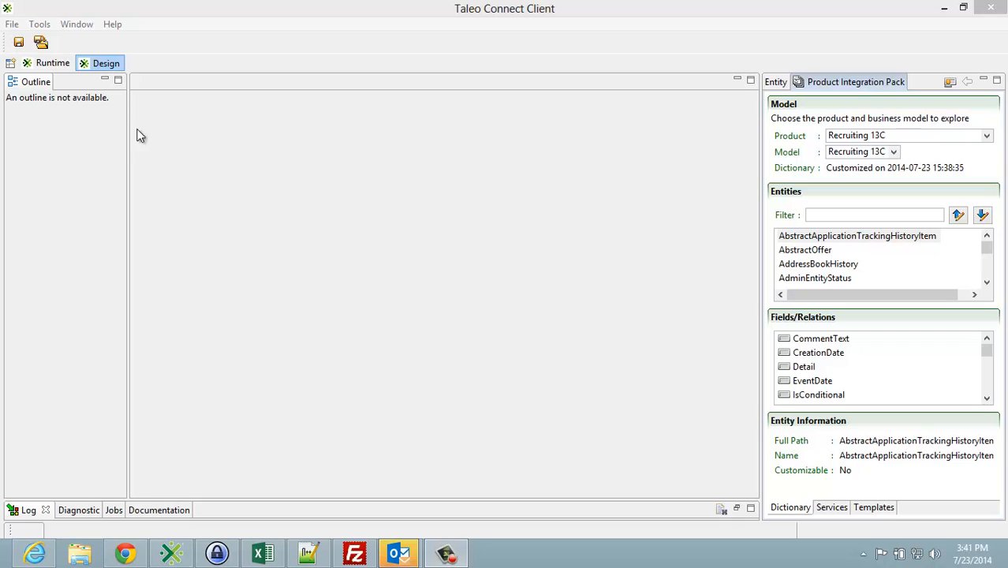
# Step: Create a new export specification for the Requisition entity of Recruiting 13C, filtering the exportable entities by "req"
pyautogui.click(12, 25)
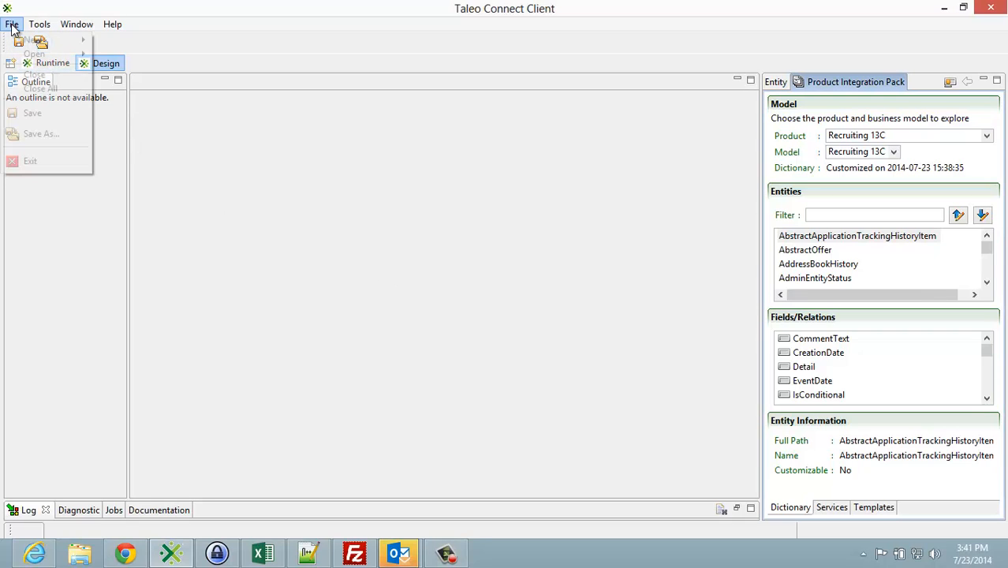
pyautogui.moveTo(30, 39)
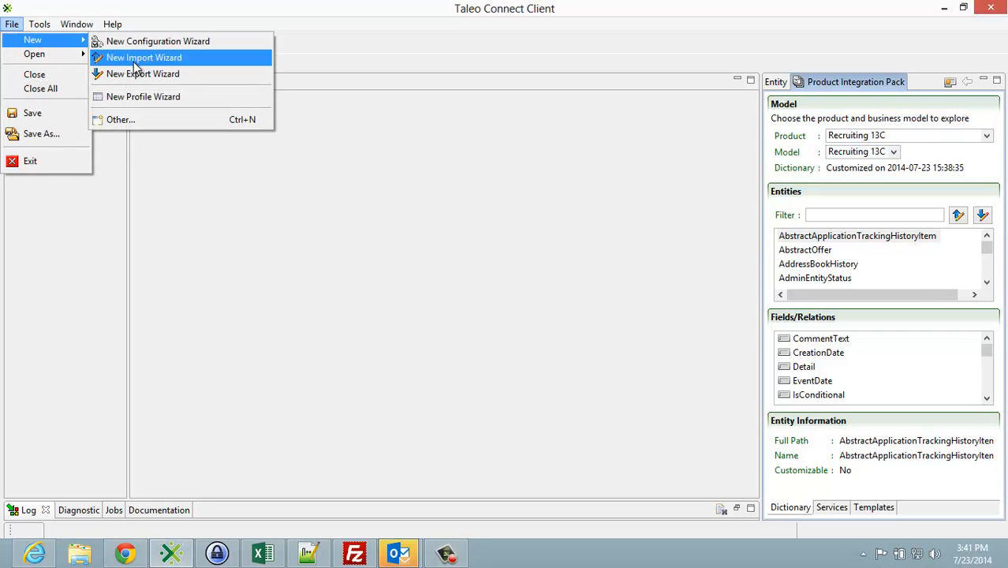
pyautogui.click(137, 73)
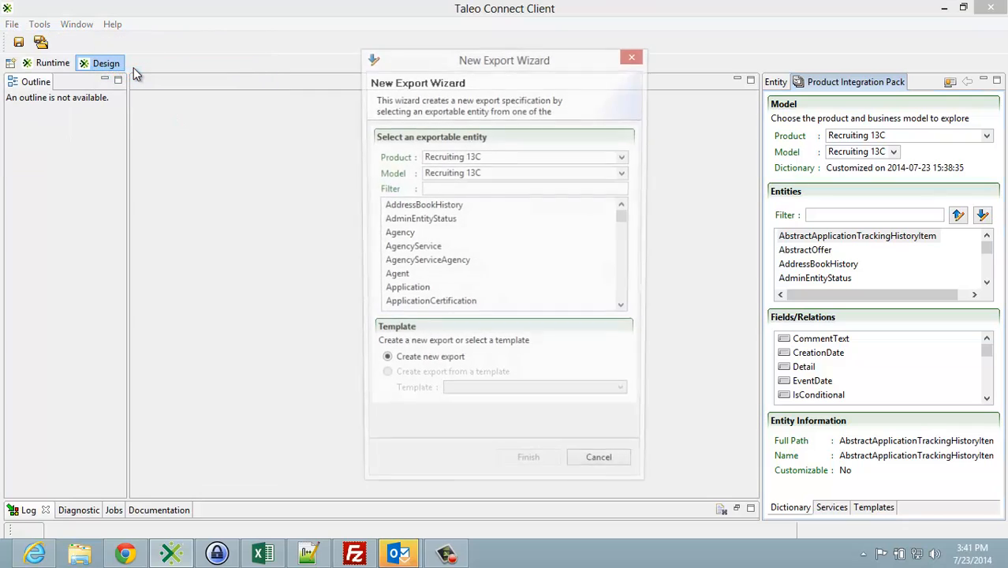
pyautogui.click(434, 190)
pyautogui.write('req')
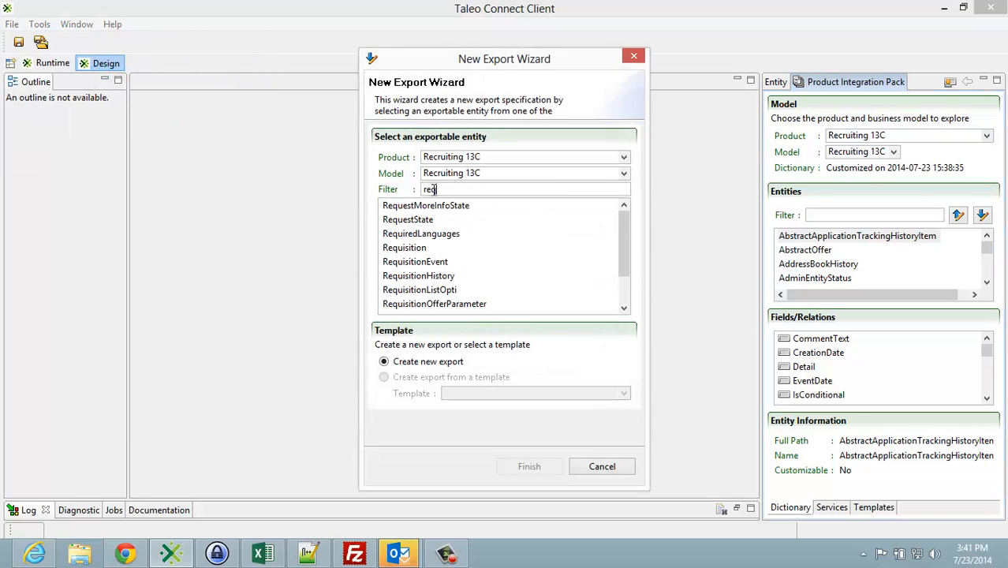
pyautogui.click(401, 249)
pyautogui.click(530, 468)
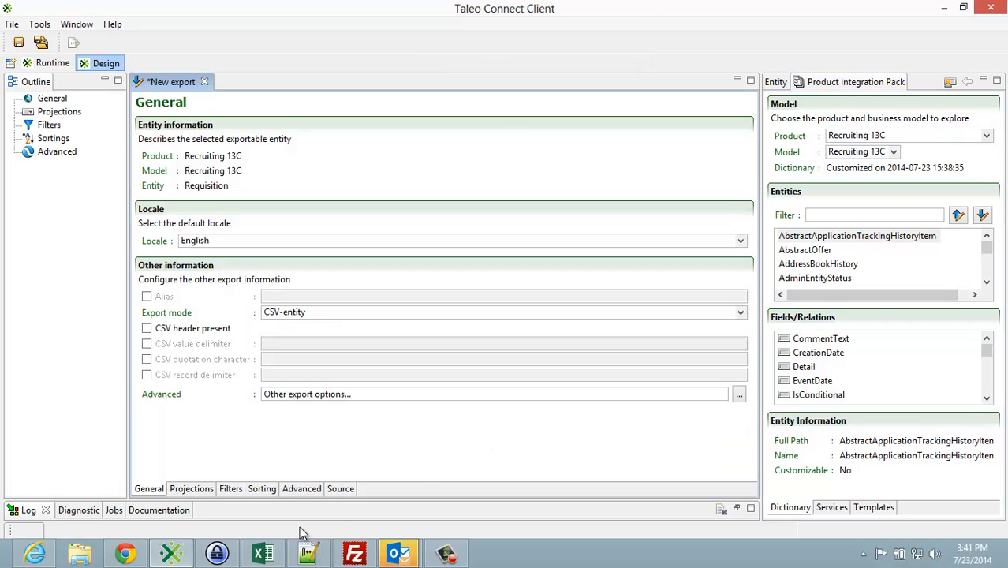
# Step: Set the export mode to CSV-report and enable the CSV header
pyautogui.click(262, 553)
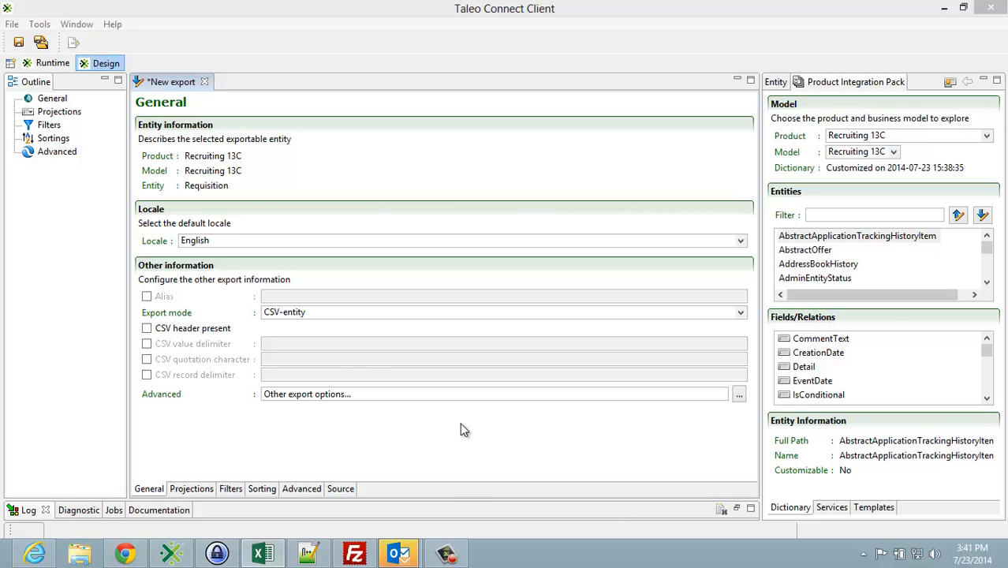
pyautogui.click(287, 314)
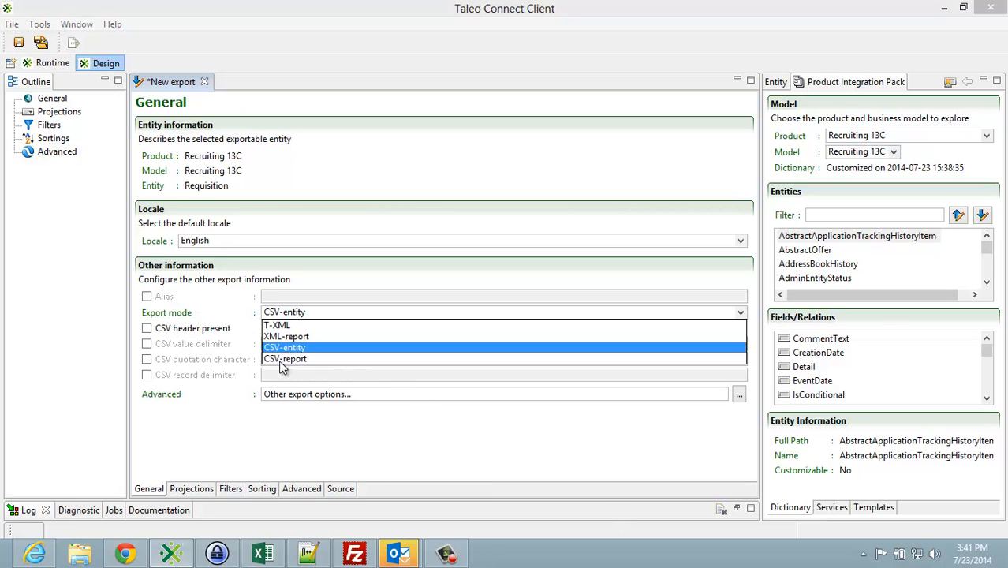
pyautogui.click(284, 359)
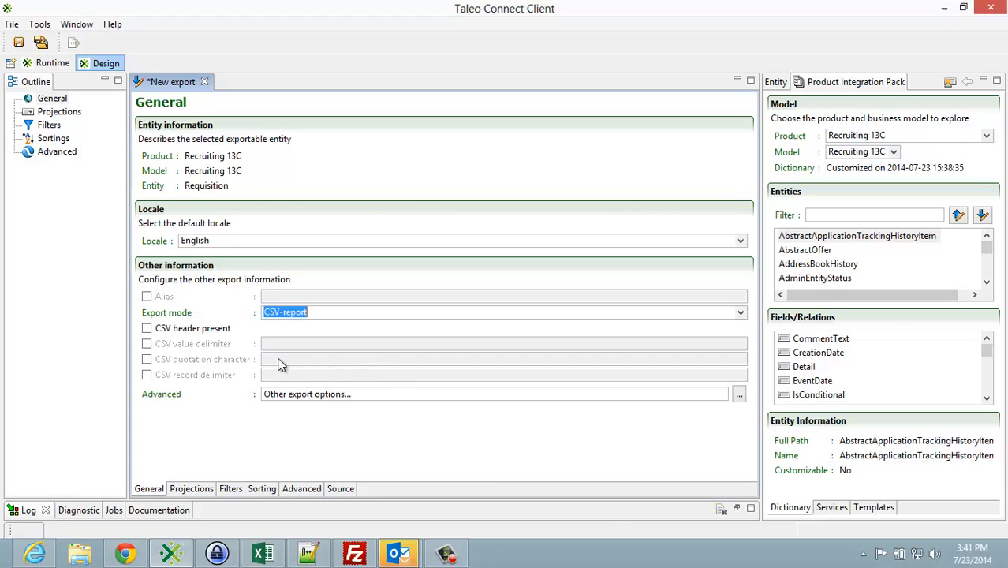
pyautogui.click(147, 329)
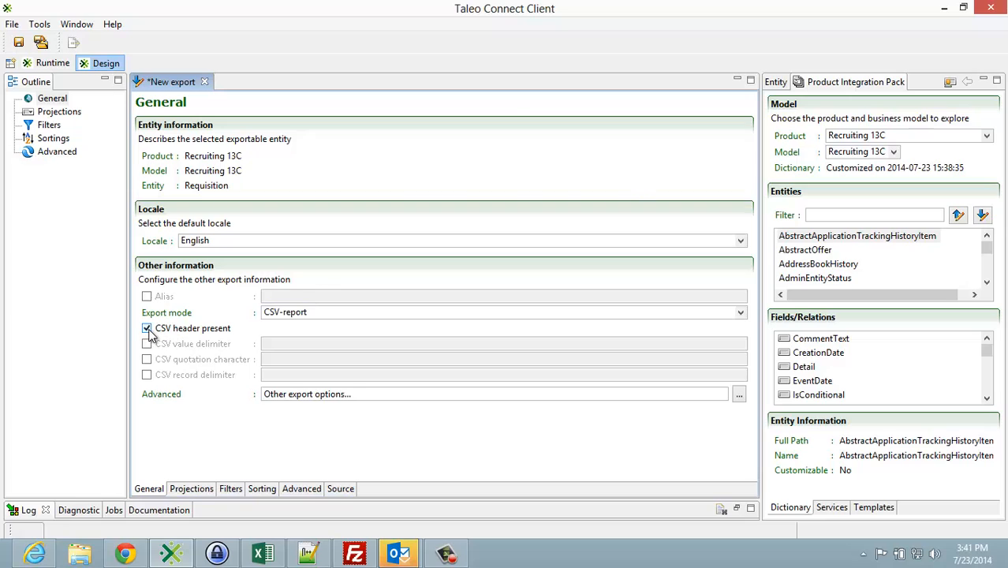
# Step: Add the Requisition entity's Number and ContestNumber fields to the export's projections
pyautogui.click(193, 489)
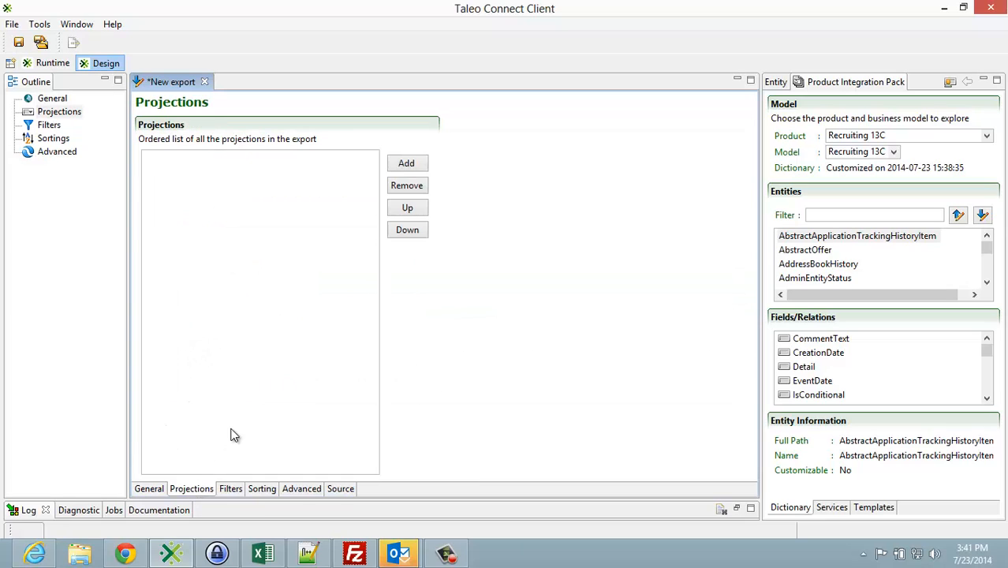
pyautogui.click(784, 82)
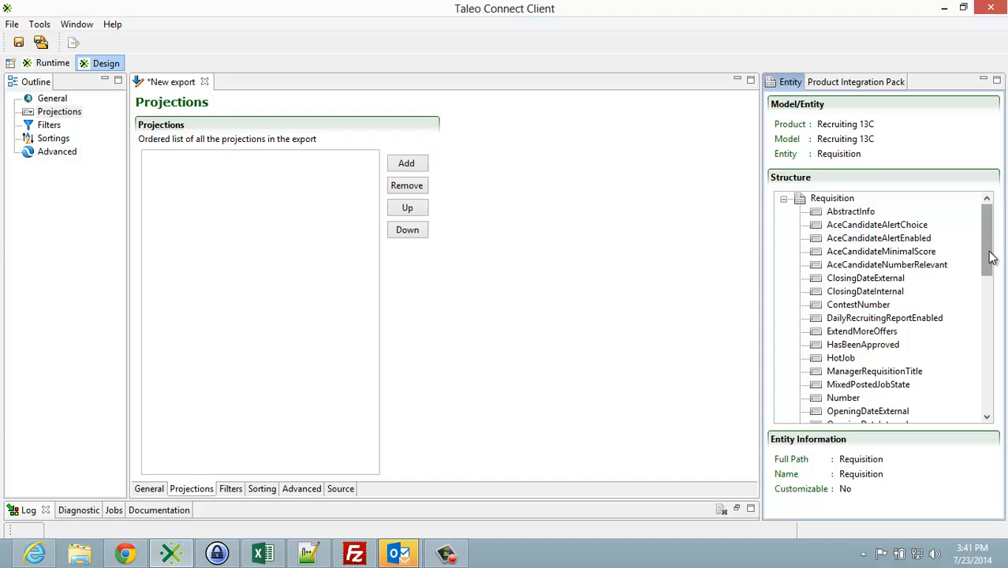
pyautogui.moveTo(992, 258); pyautogui.dragTo(992, 301)
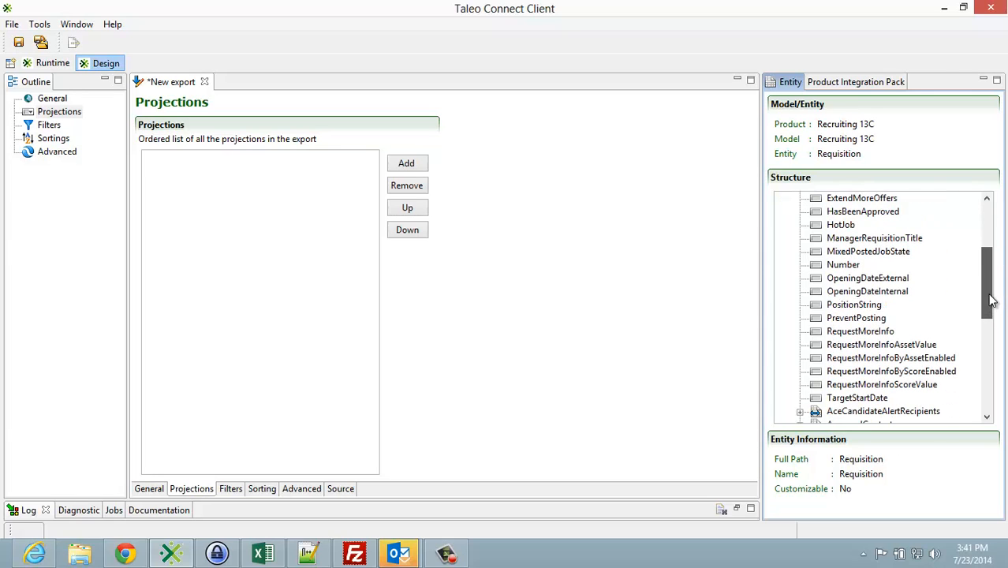
pyautogui.moveTo(842, 265); pyautogui.dragTo(198, 212)
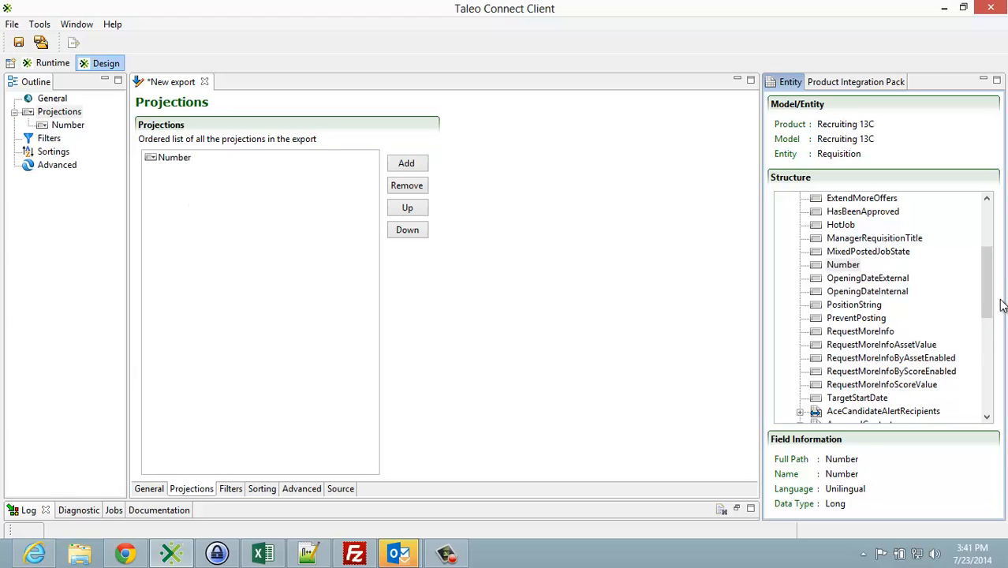
pyautogui.moveTo(987, 289); pyautogui.dragTo(967, 218)
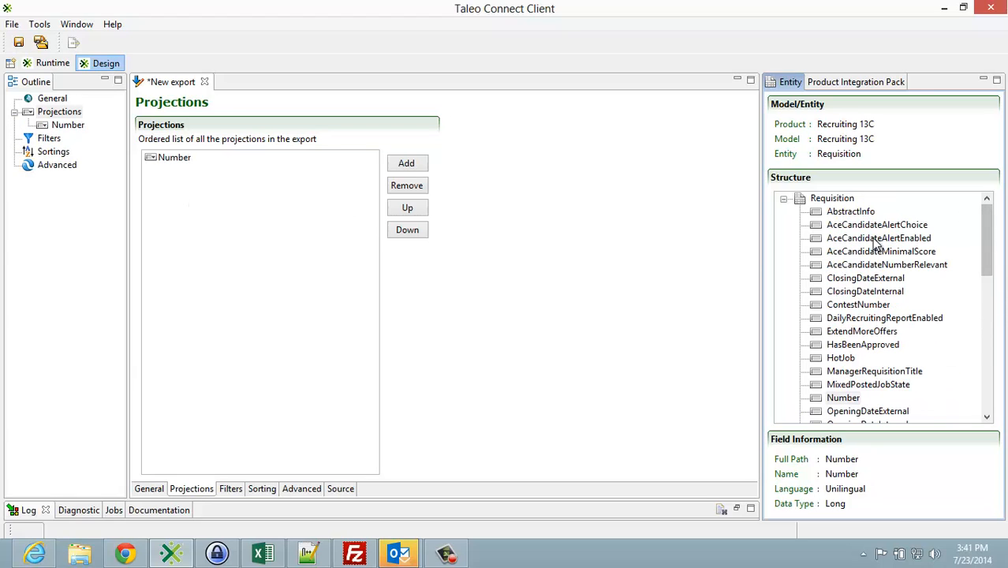
pyautogui.moveTo(859, 305); pyautogui.dragTo(200, 229)
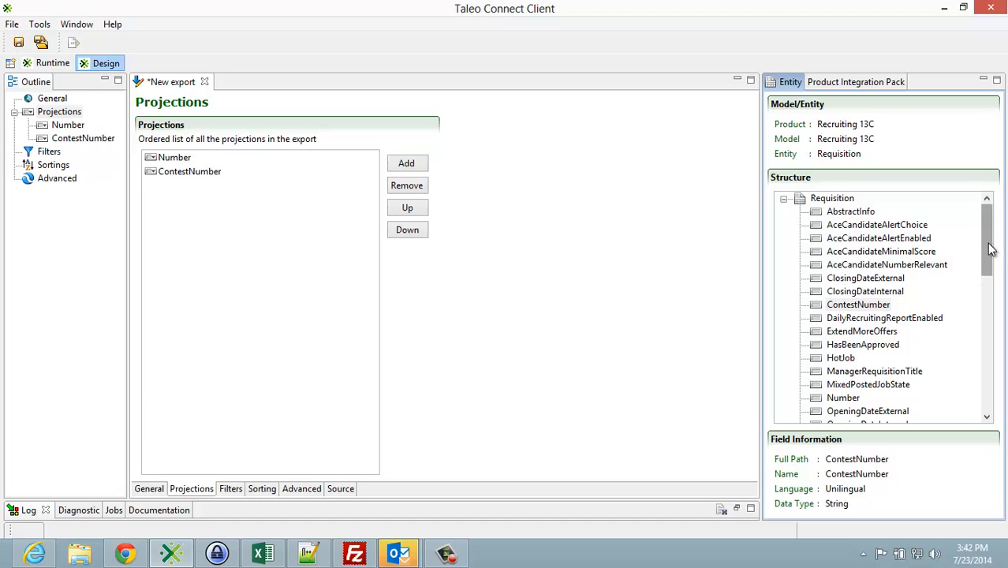
# Step: Add the Requisition_UDF_3 and Title fields from the JobInformation relation to the projections
pyautogui.moveTo(988, 254); pyautogui.dragTo(986, 365)
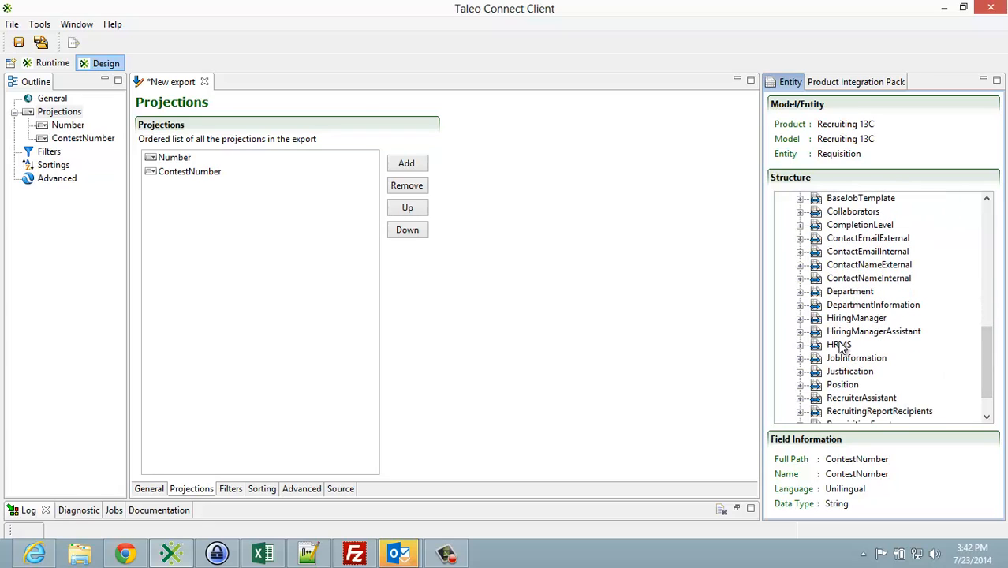
pyautogui.click(800, 359)
pyautogui.click(816, 371)
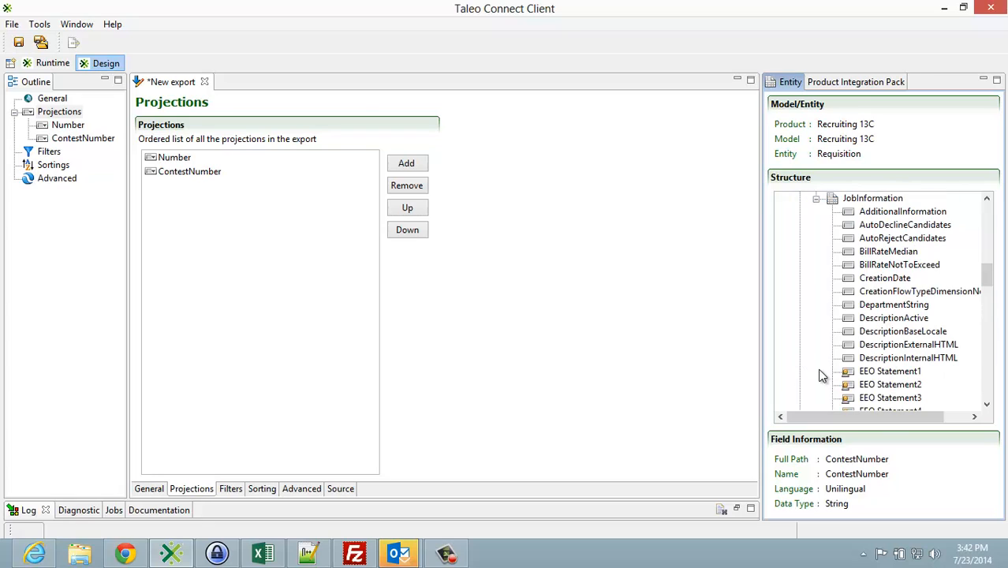
pyautogui.scroll(-9, 830, 355)
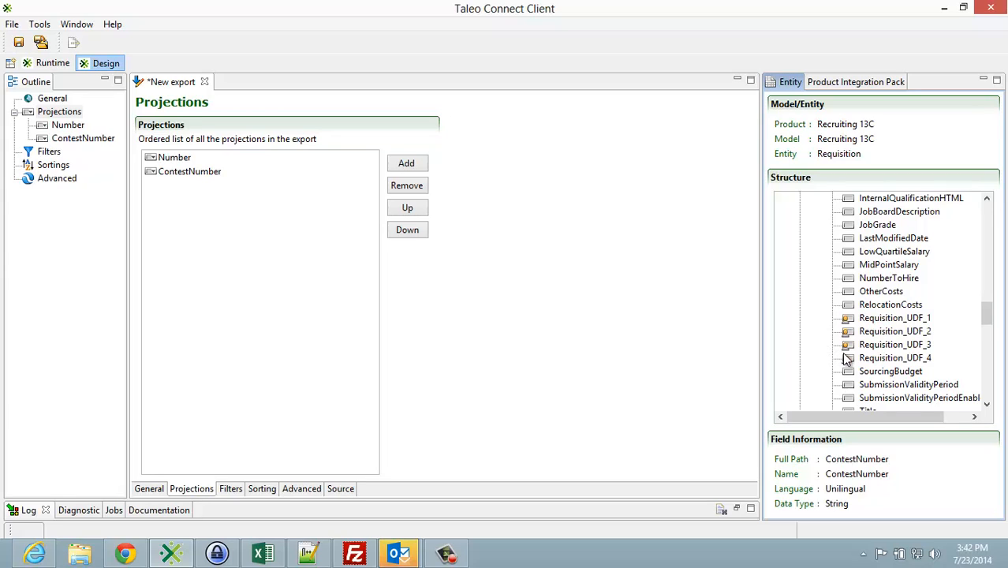
pyautogui.moveTo(860, 345); pyautogui.dragTo(187, 205)
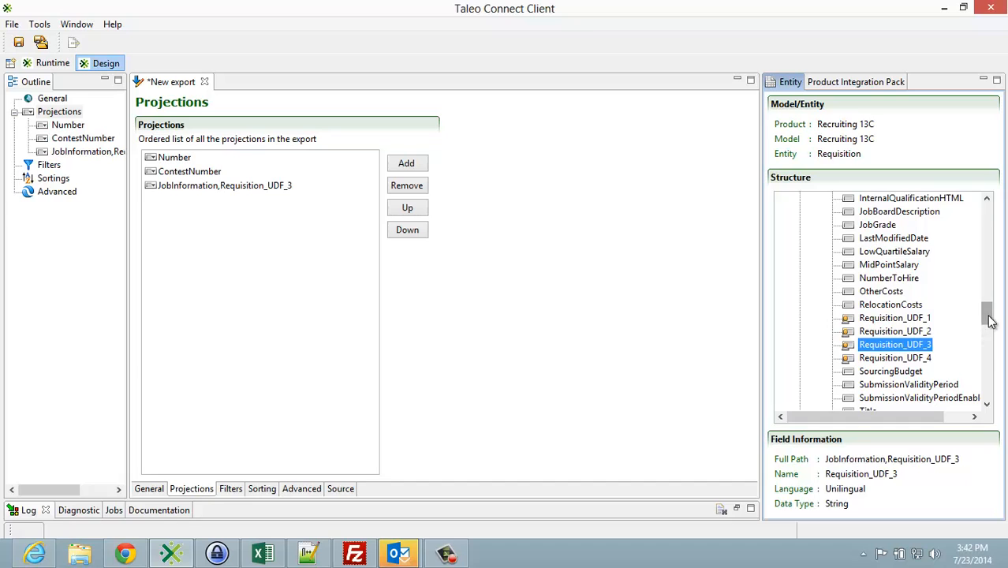
pyautogui.moveTo(988, 320)
pyautogui.mouseDown()
pyautogui.moveTo(988, 275)
pyautogui.moveTo(989, 330)
pyautogui.mouseUp()
pyautogui.moveTo(875, 317); pyautogui.dragTo(247, 240)
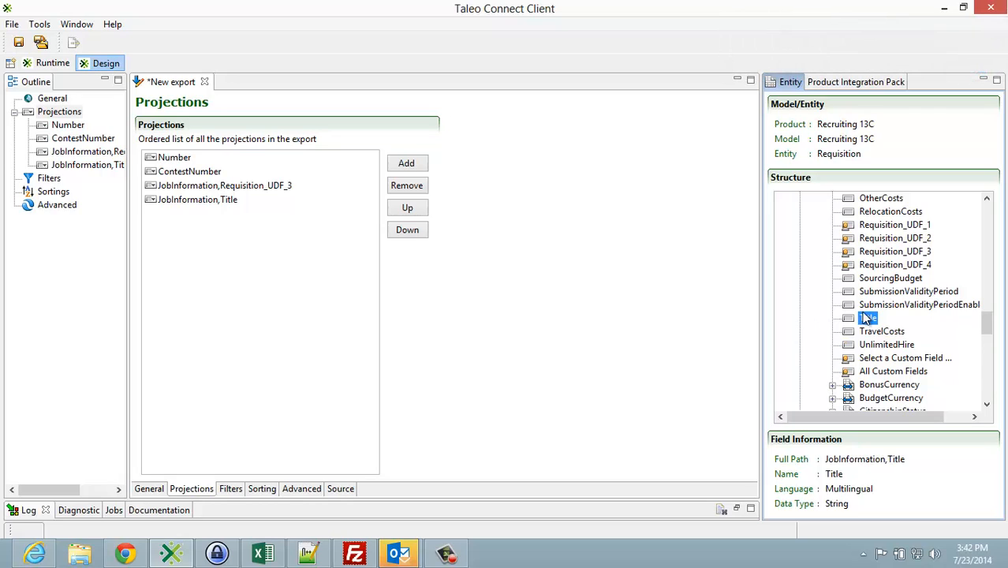
# Step: Add the JobGrade field from the JobInformation relation to the projections
pyautogui.moveTo(992, 335); pyautogui.dragTo(988, 361)
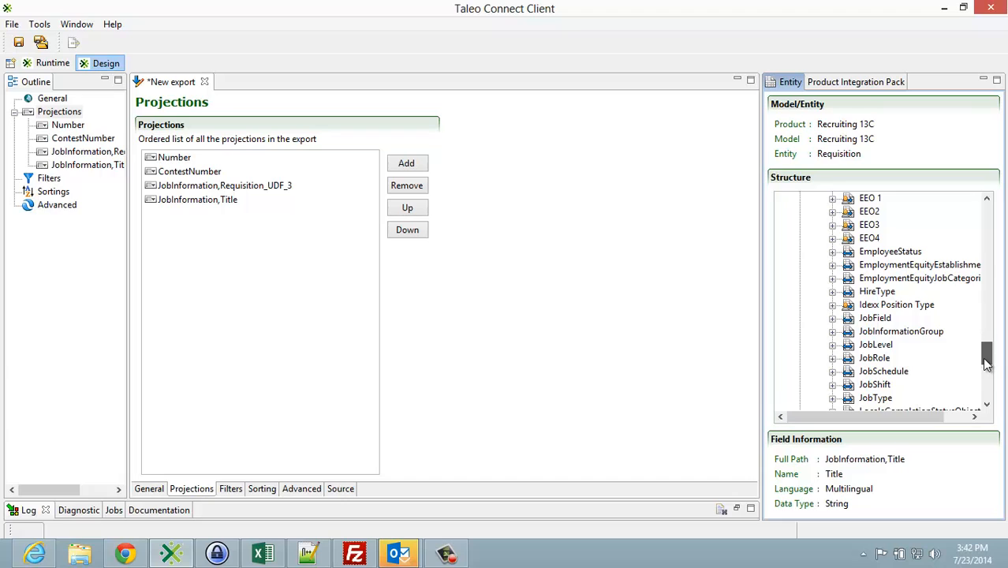
pyautogui.moveTo(988, 361); pyautogui.dragTo(988, 365)
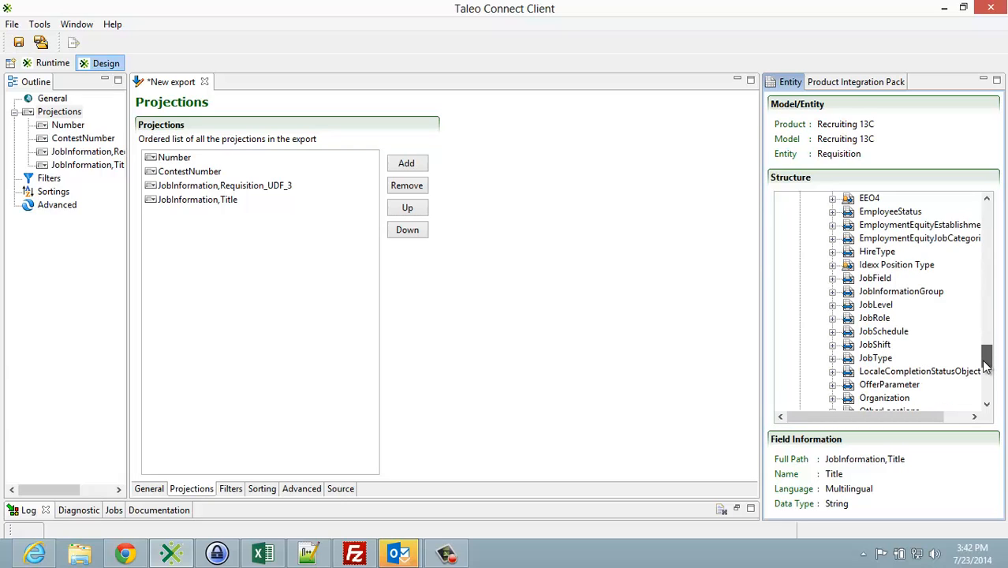
pyautogui.moveTo(986, 364); pyautogui.dragTo(971, 269)
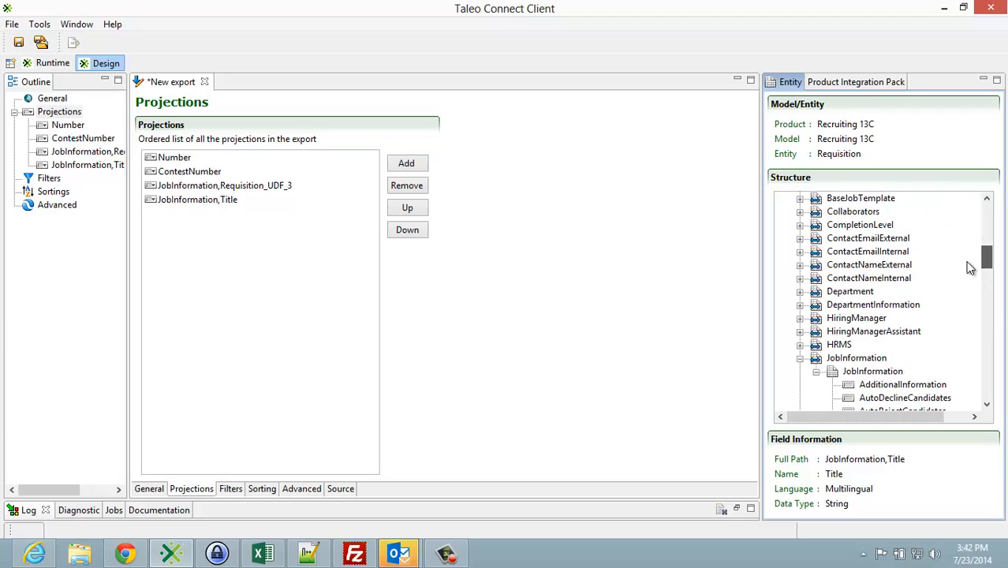
pyautogui.click(800, 358)
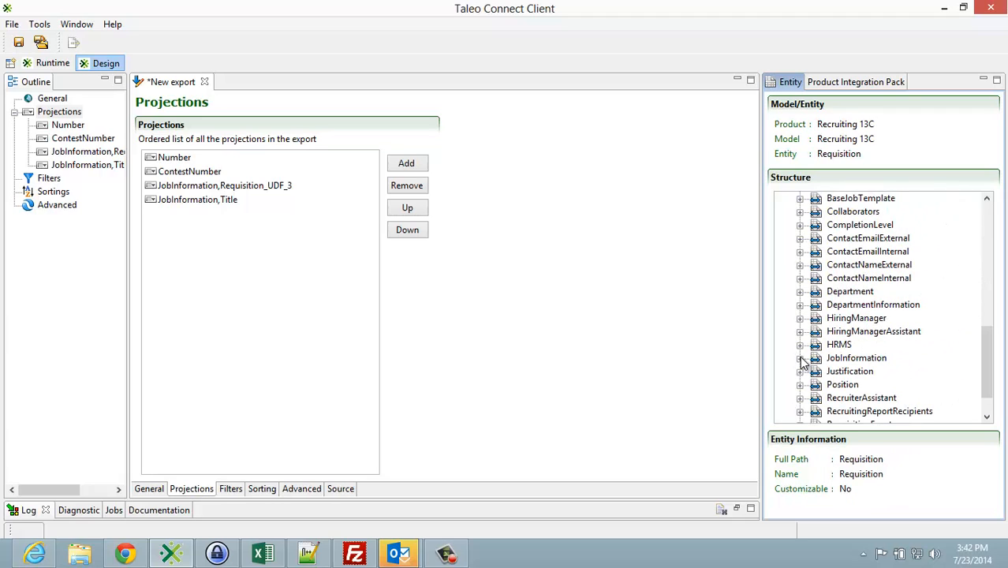
pyautogui.click(800, 358)
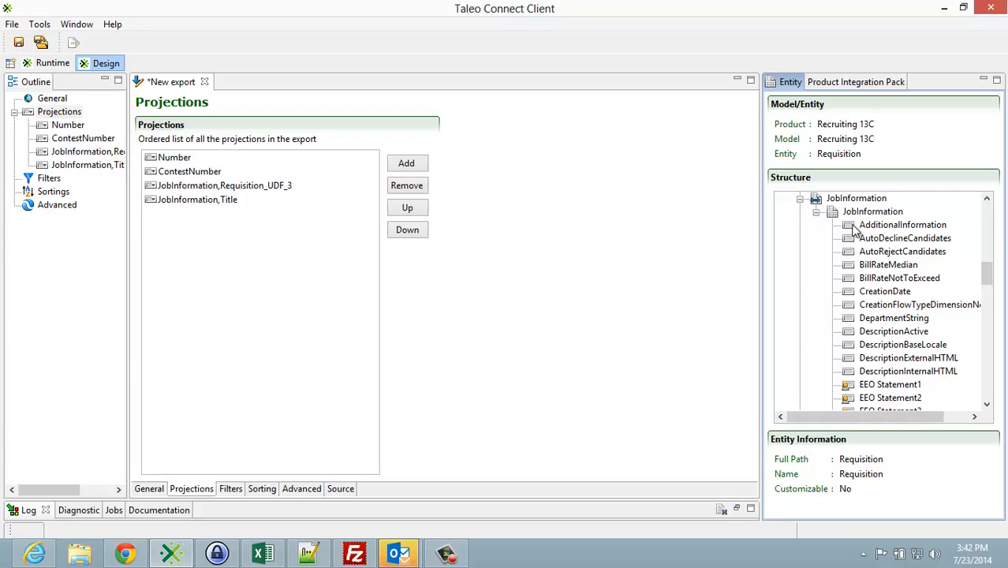
pyautogui.scroll(-10, 857, 270)
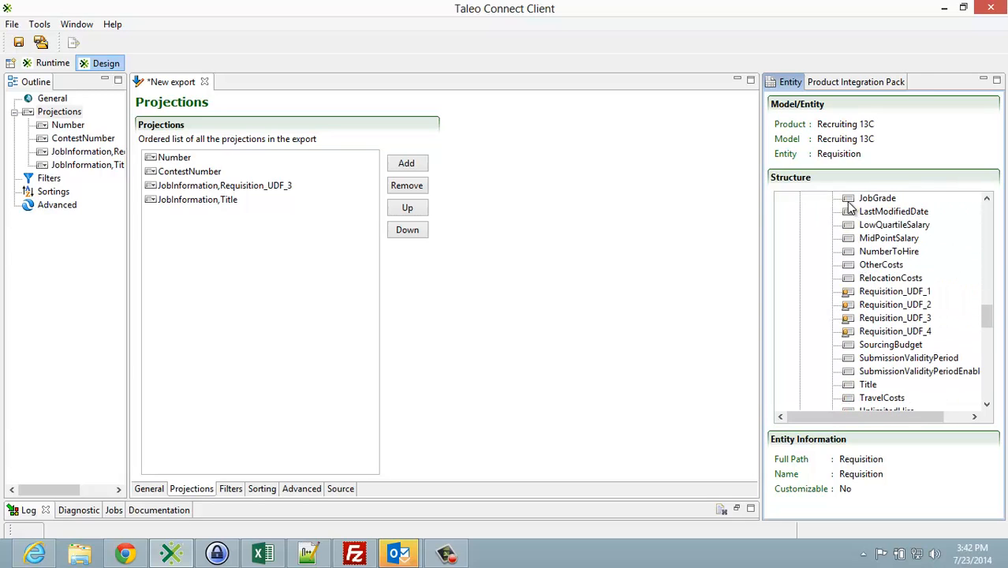
pyautogui.moveTo(849, 206); pyautogui.dragTo(281, 284)
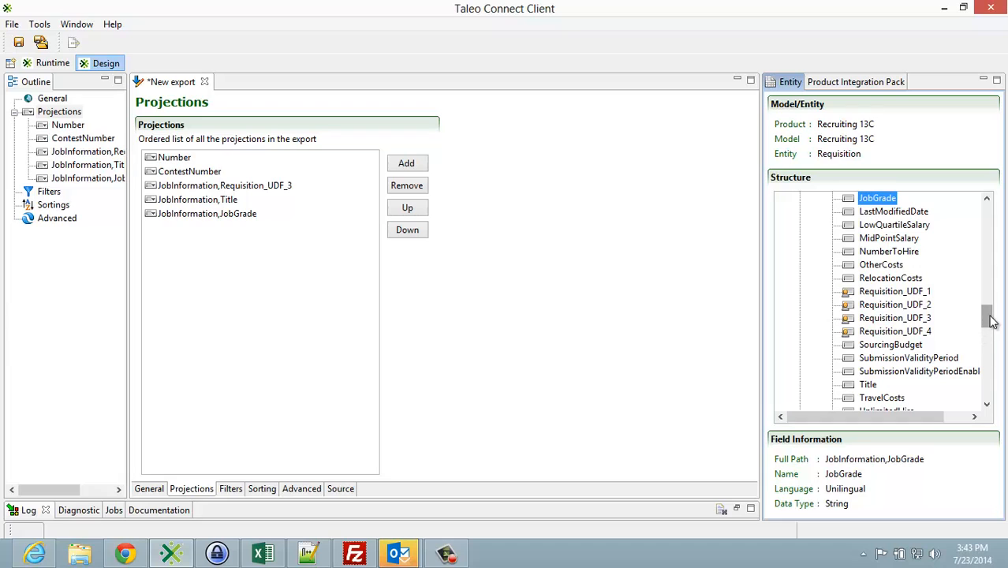
# Step: Add the Description field of JobShift under JobInformation to the projections and collapse the JobShift relation
pyautogui.moveTo(988, 317); pyautogui.dragTo(992, 360)
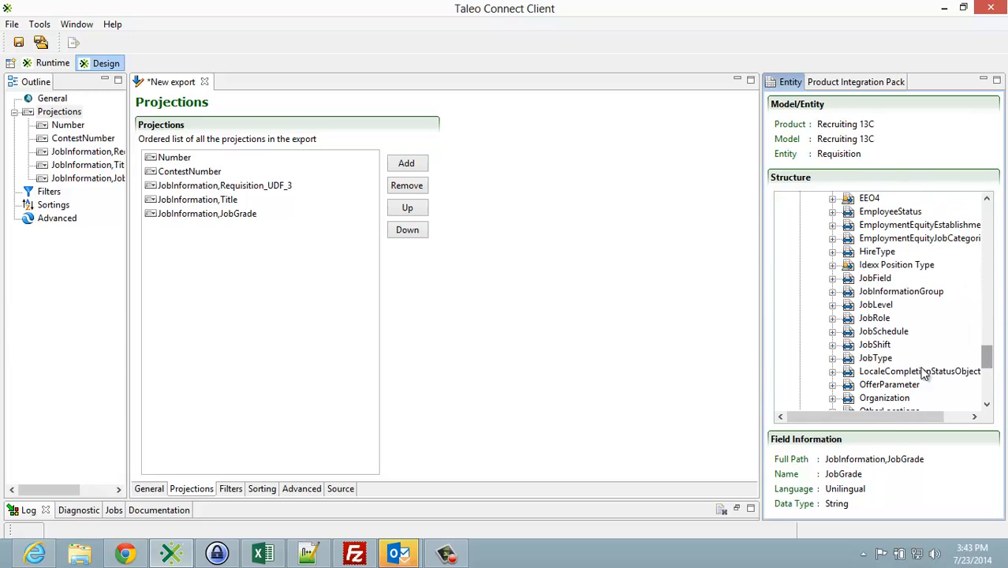
pyautogui.click(833, 345)
pyautogui.click(850, 358)
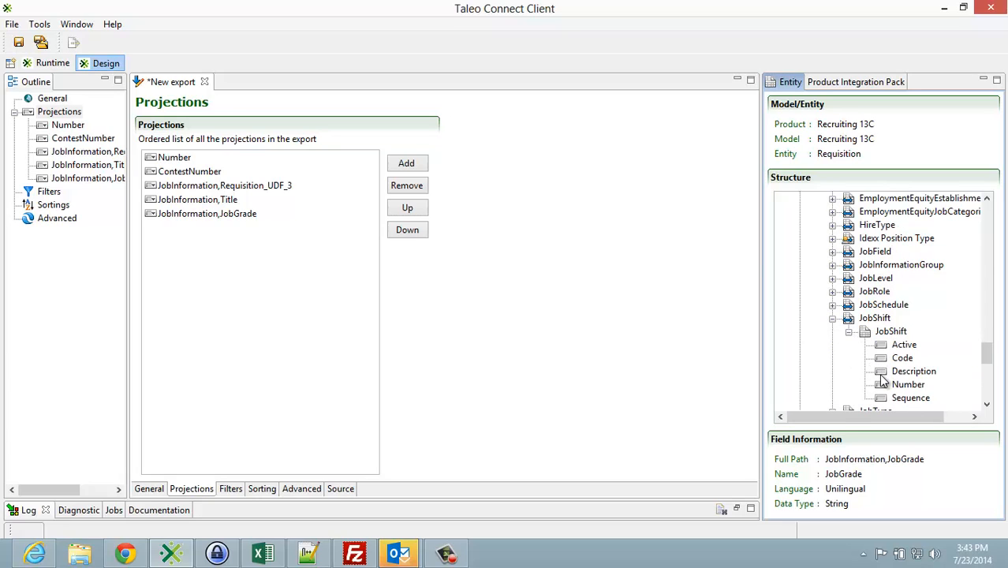
pyautogui.moveTo(880, 373); pyautogui.dragTo(197, 268)
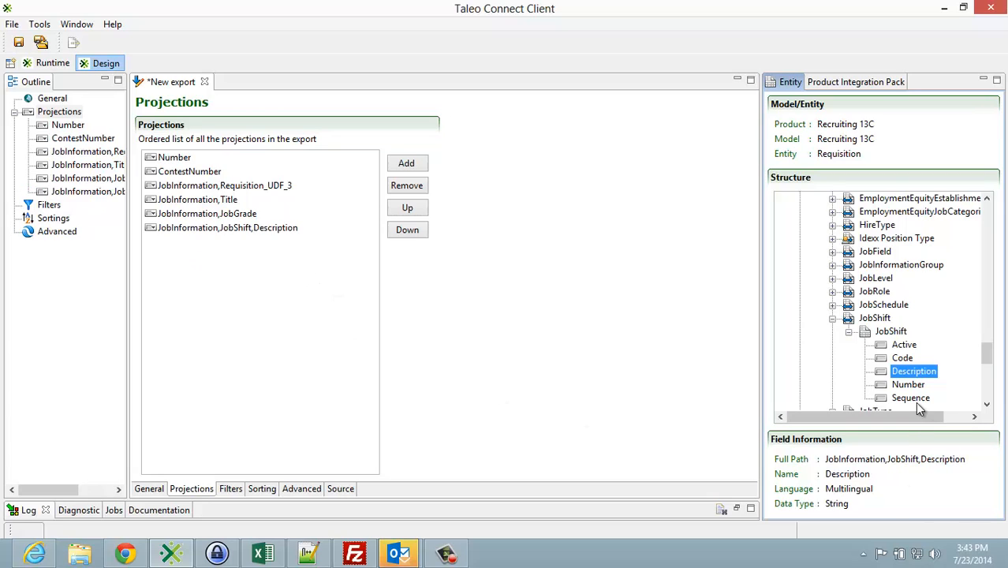
pyautogui.click(832, 318)
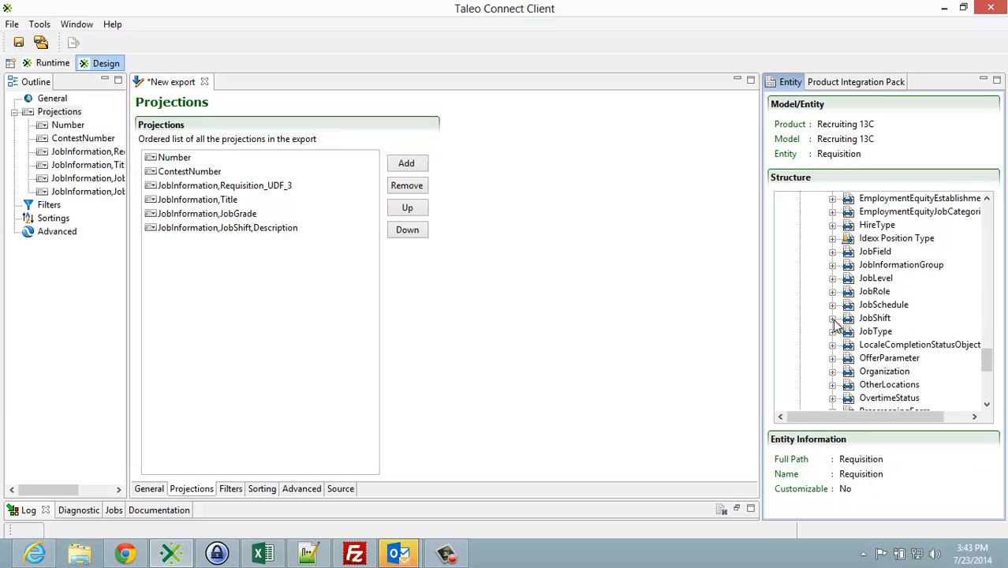
# Step: Add the Description field of OvertimeStatus under JobInformation to the projections and collapse the OvertimeStatus relation
pyautogui.scroll(-1, 836, 327)
pyautogui.click(833, 358)
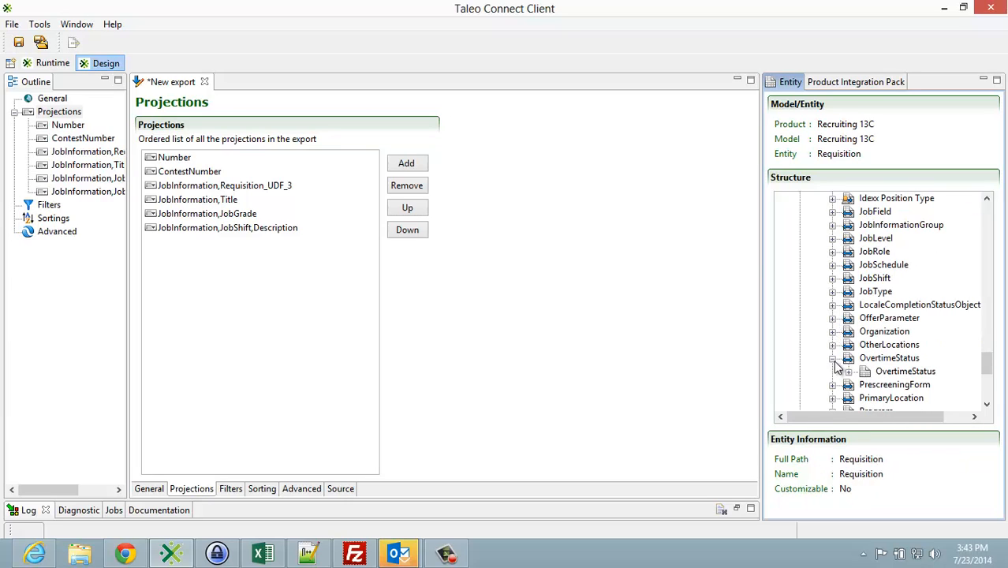
pyautogui.click(849, 372)
pyautogui.moveTo(908, 385); pyautogui.dragTo(309, 309)
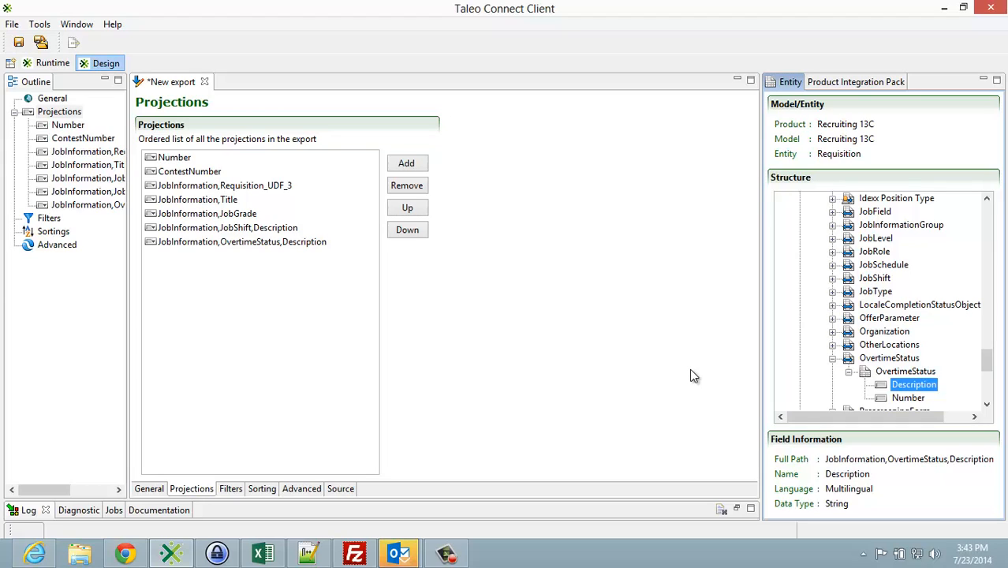
pyautogui.click(834, 359)
pyautogui.scroll(3, 837, 361)
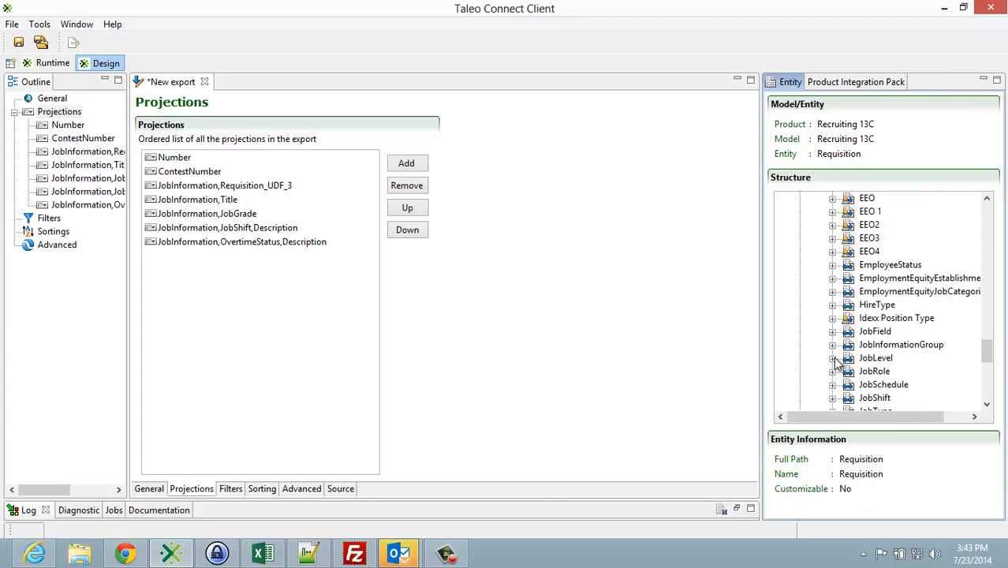
pyautogui.scroll(10, 836, 361)
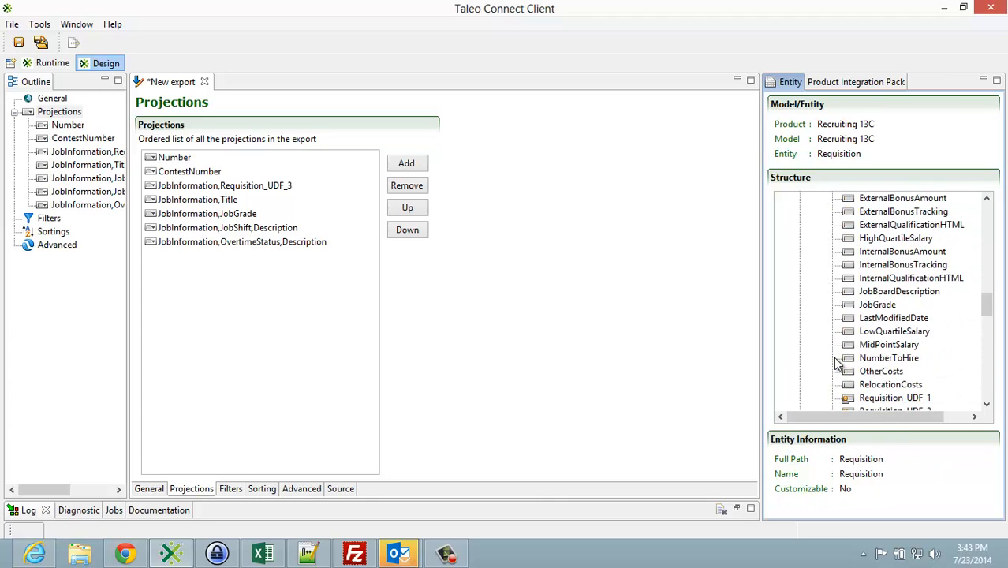
# Step: Add the Name field of PrimaryLocation under JobInformation to the projections and collapse its Location entity
pyautogui.scroll(5, 836, 361)
pyautogui.scroll(-12, 836, 362)
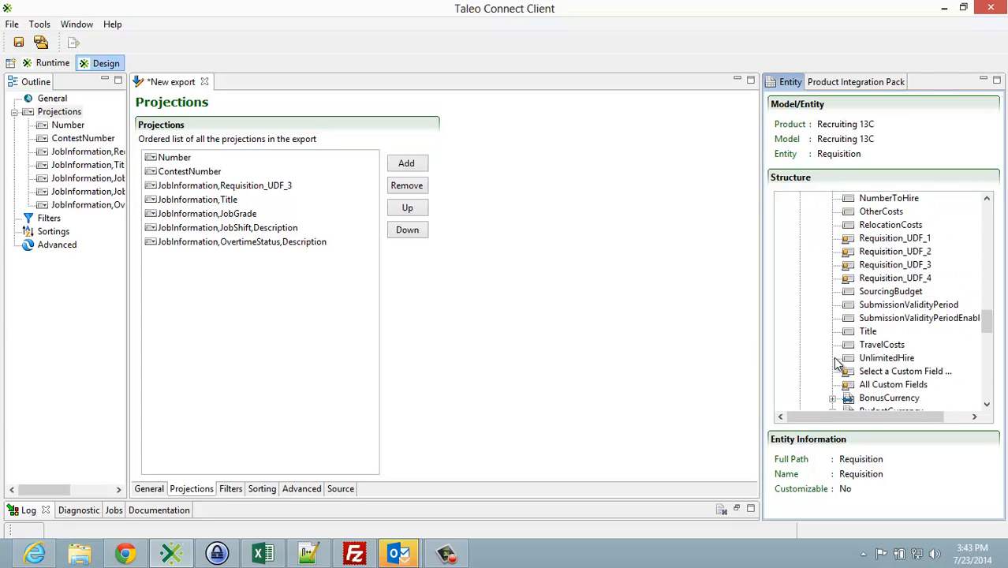
pyautogui.scroll(-8, 838, 363)
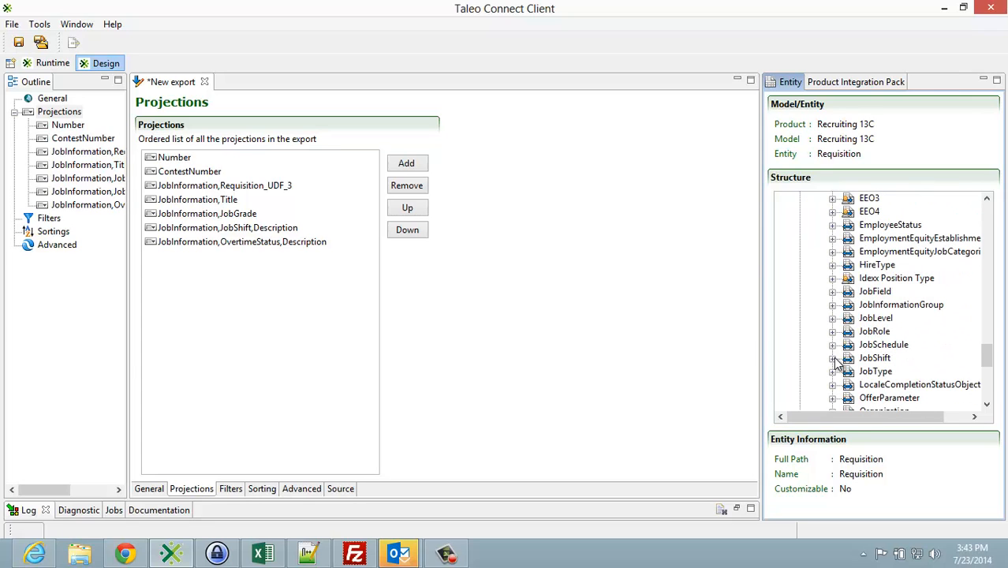
pyautogui.scroll(-4, 837, 361)
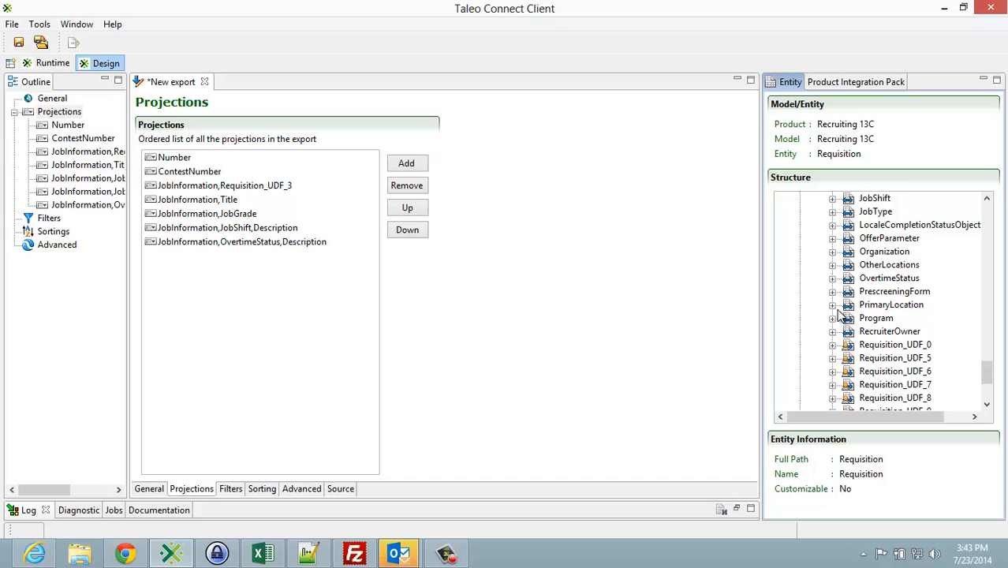
pyautogui.click(833, 305)
pyautogui.click(848, 318)
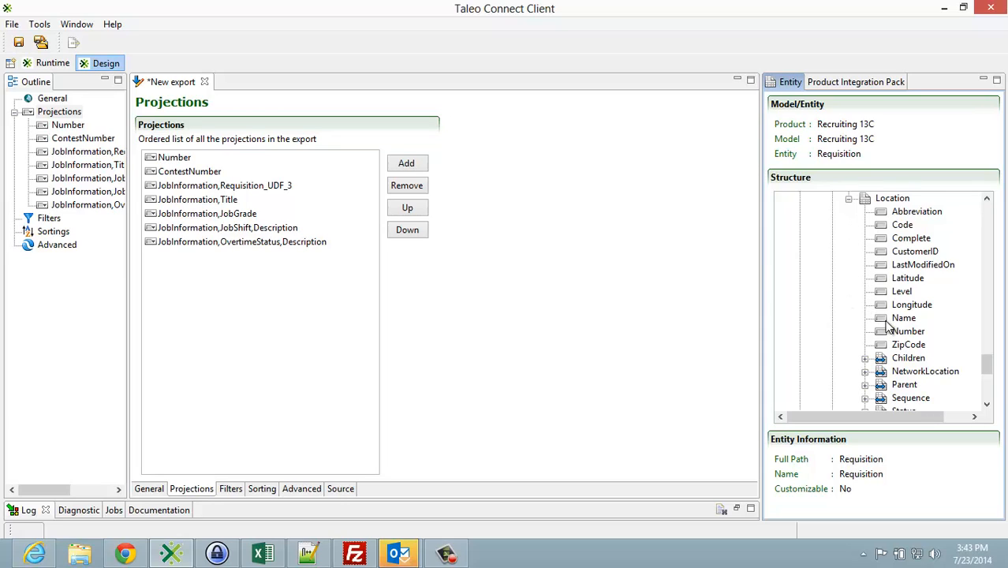
pyautogui.moveTo(889, 324); pyautogui.dragTo(333, 314)
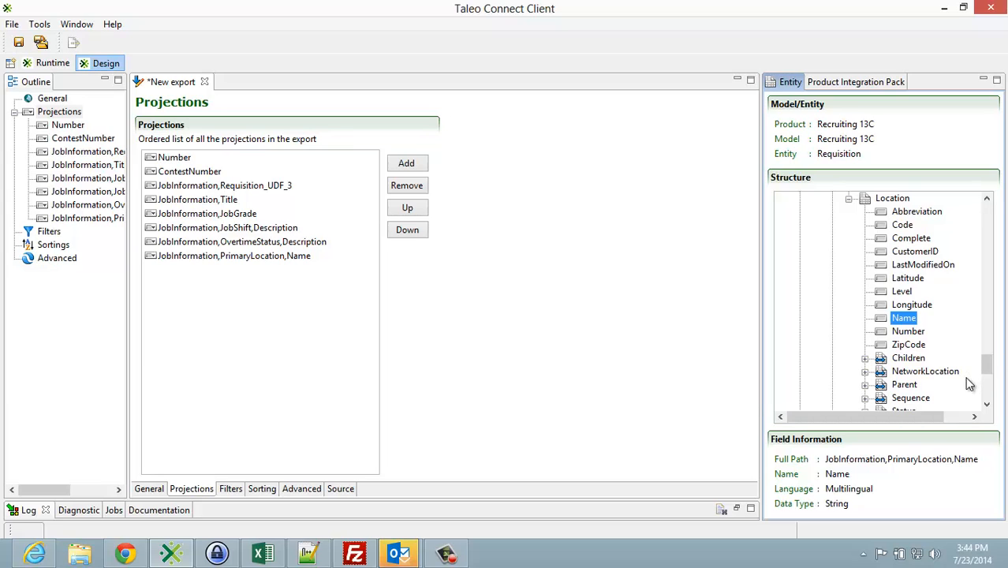
pyautogui.click(849, 198)
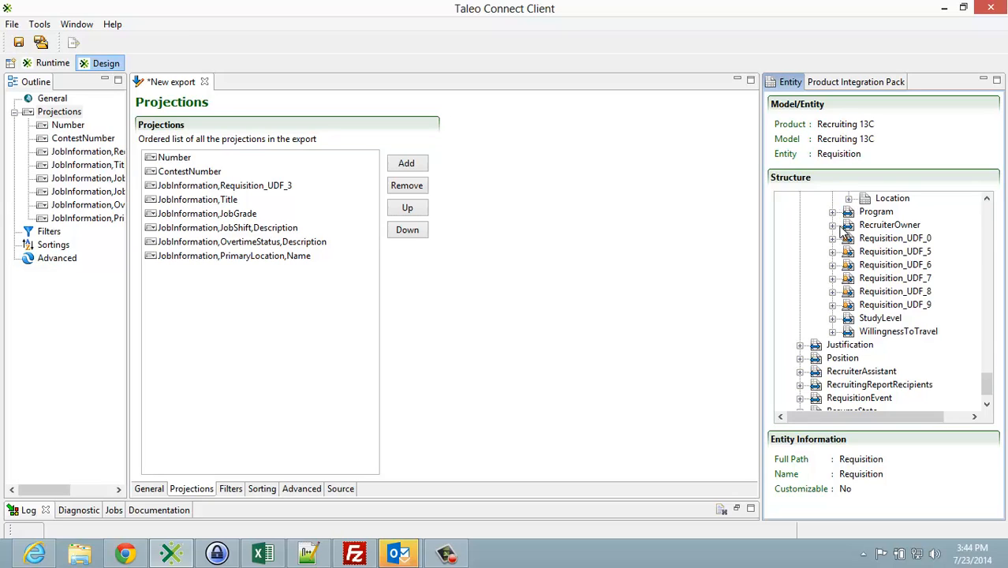
# Step: Collapse the PrimaryLocation relation and add the Requisition_UDF_2 field from JobInformation to the projections
pyautogui.click(833, 225)
pyautogui.scroll(1, 841, 236)
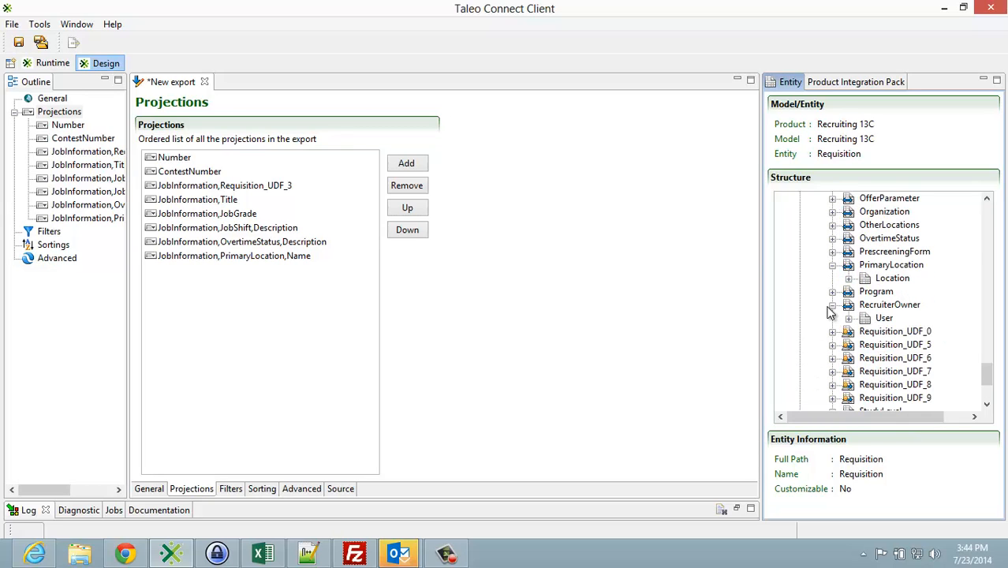
pyautogui.click(833, 304)
pyautogui.click(833, 266)
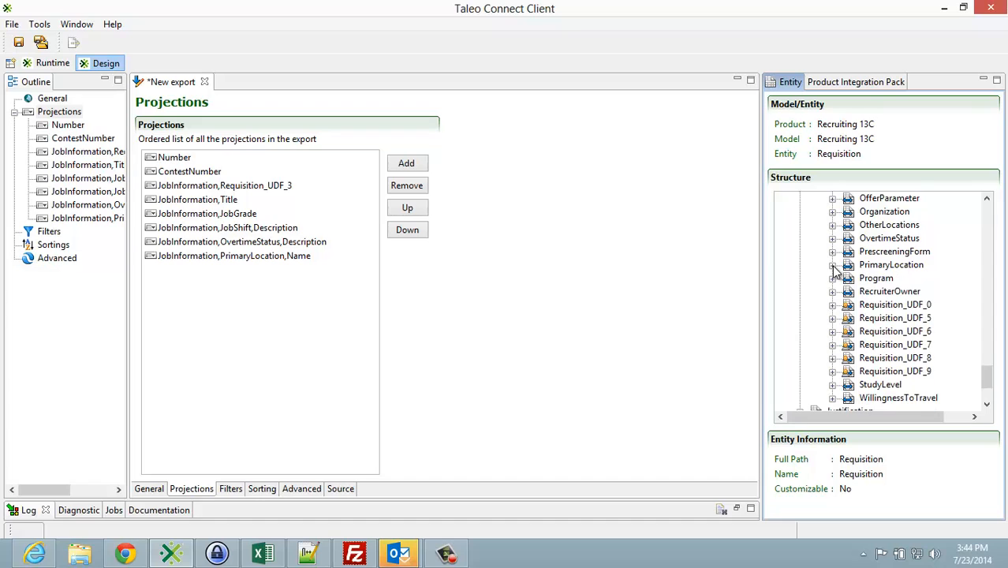
pyautogui.scroll(8, 836, 269)
pyautogui.scroll(5, 837, 271)
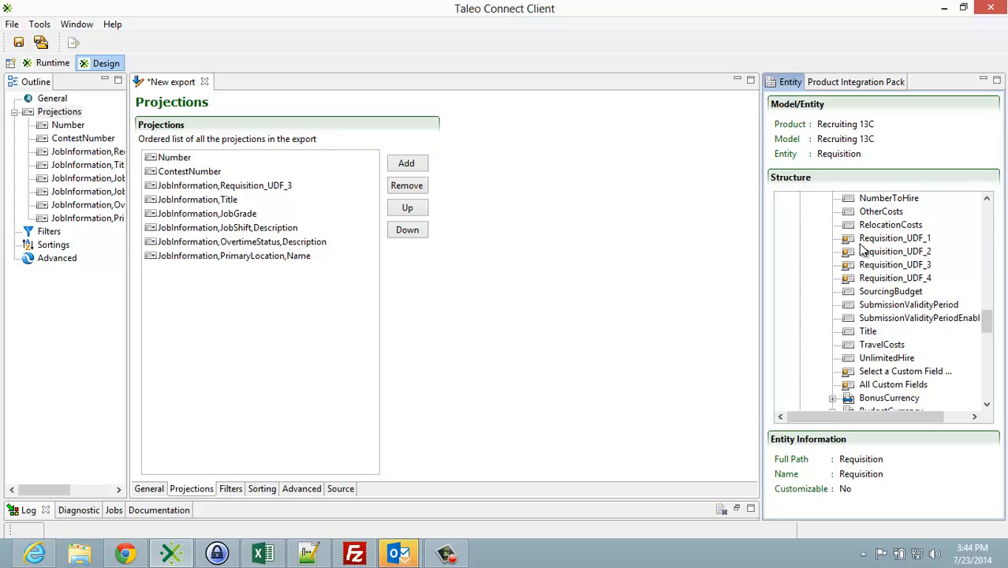
pyautogui.moveTo(863, 258); pyautogui.dragTo(184, 293)
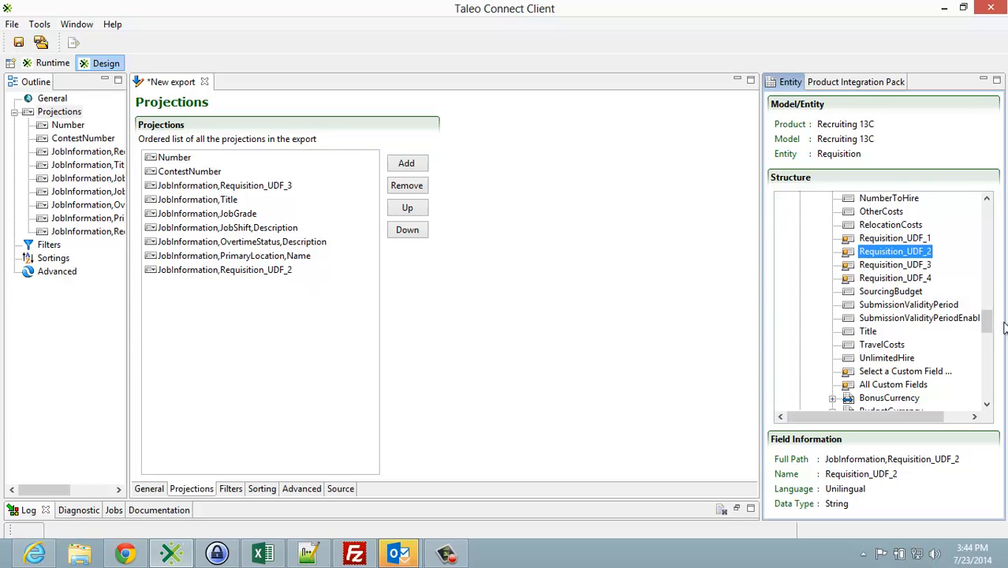
# Step: Add the FirstName and LastName fields of RecruiterOwner under JobInformation to the projections
pyautogui.moveTo(987, 323); pyautogui.dragTo(994, 384)
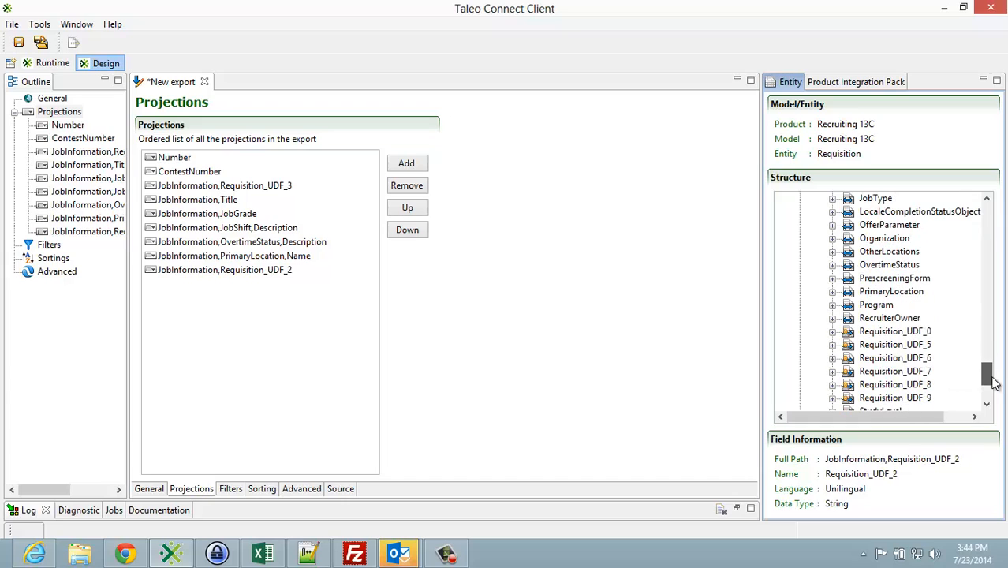
pyautogui.click(833, 319)
pyautogui.click(849, 331)
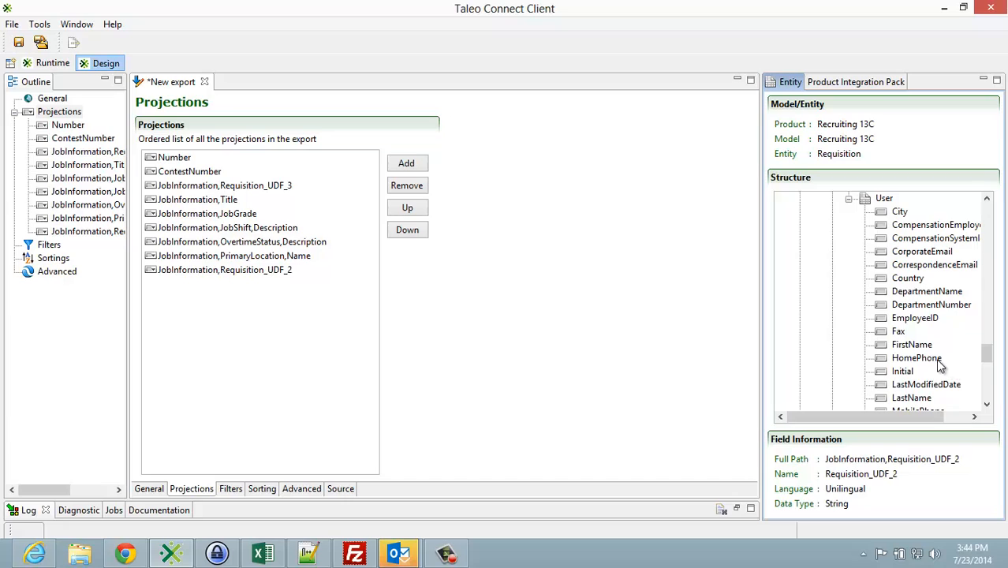
pyautogui.click(909, 348)
pyautogui.moveTo(909, 347); pyautogui.dragTo(278, 306)
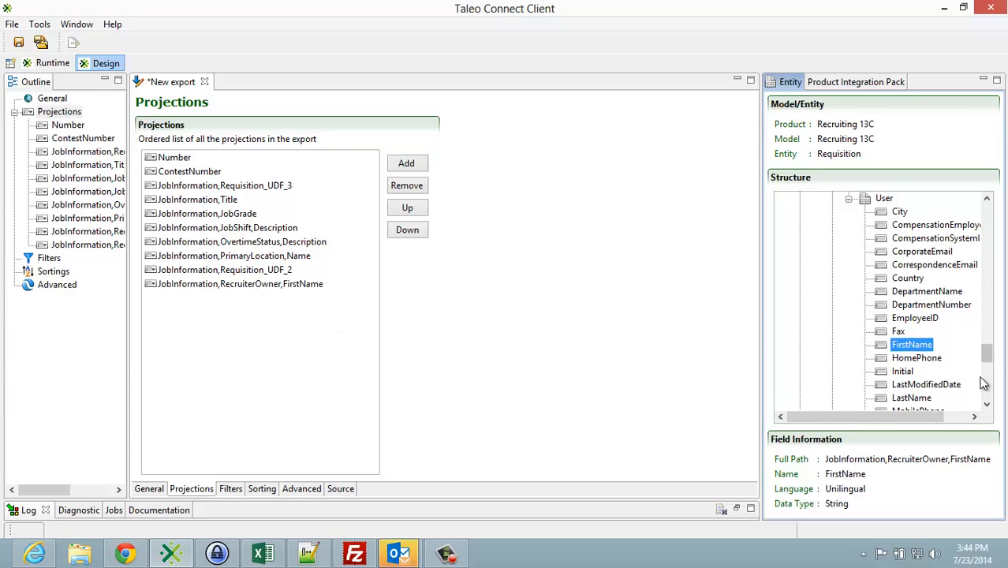
pyautogui.moveTo(915, 398); pyautogui.dragTo(215, 301)
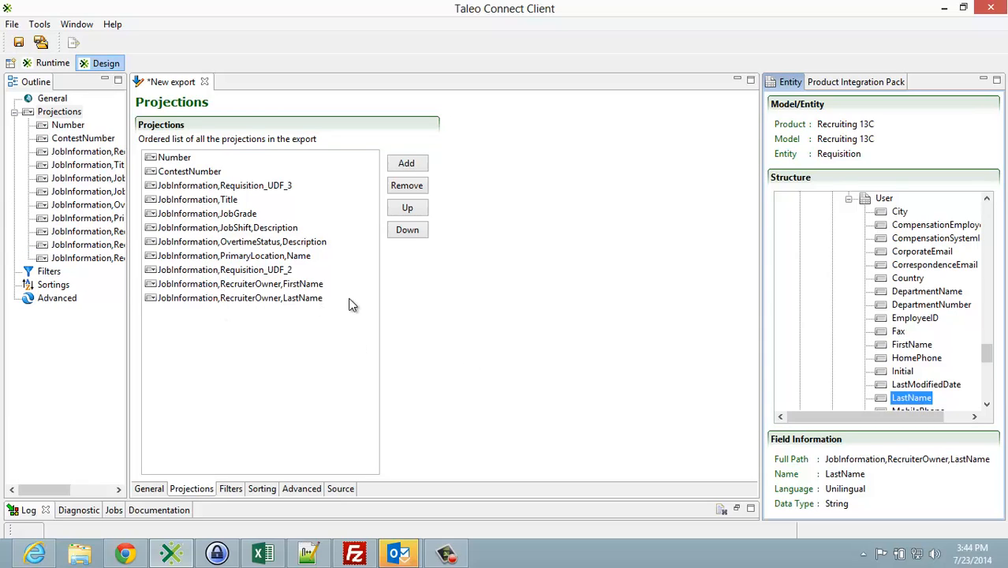
# Step: Add a function projection that uses the Concatenate function
pyautogui.click(410, 162)
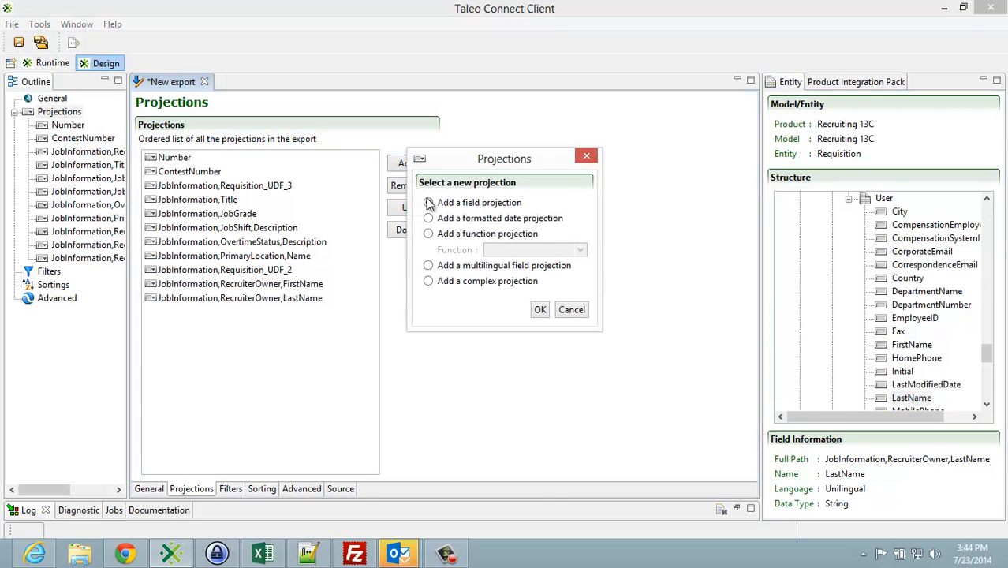
pyautogui.click(428, 234)
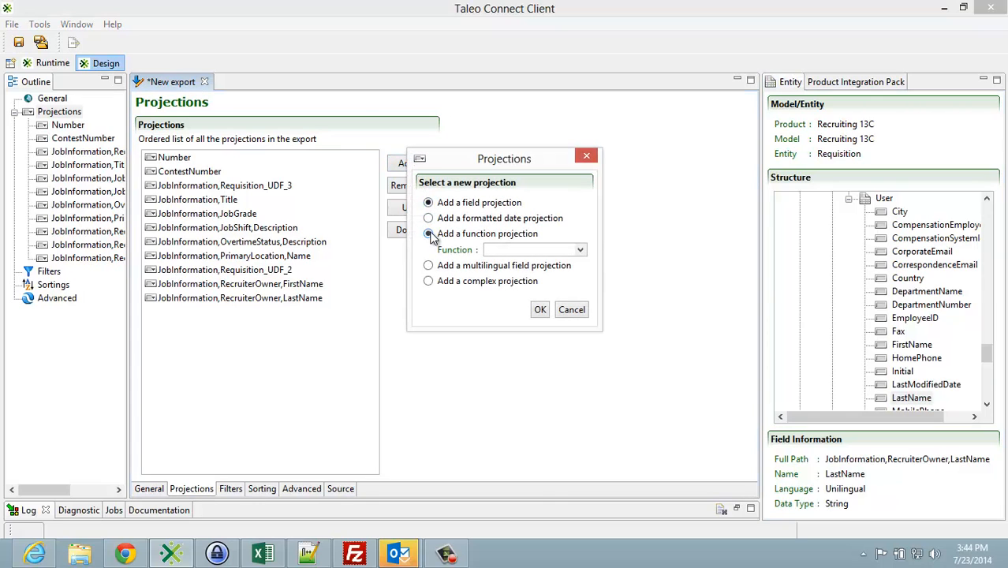
pyautogui.click(580, 250)
pyautogui.click(578, 287)
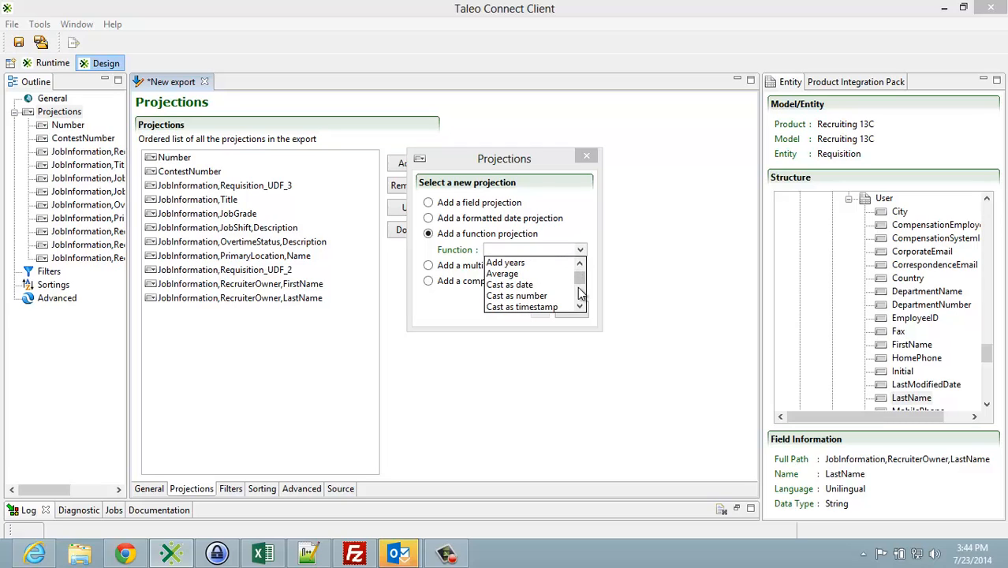
pyautogui.click(578, 289)
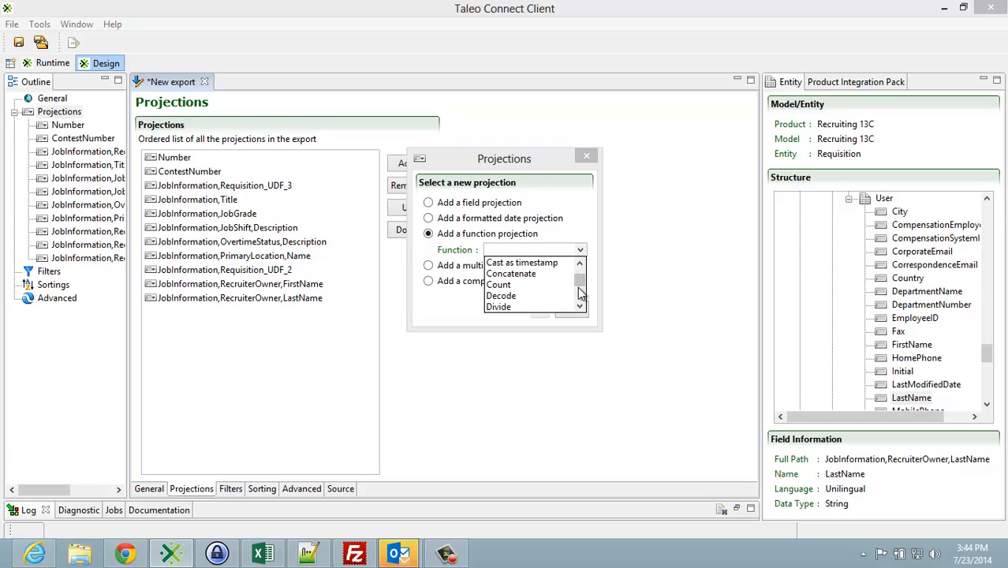
pyautogui.click(509, 274)
pyautogui.click(540, 311)
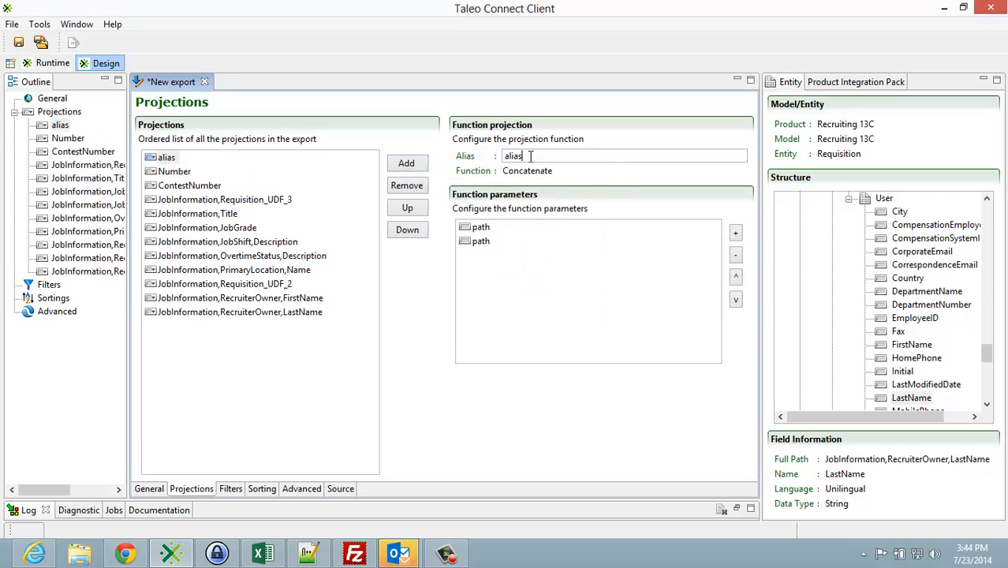
# Step: Set the alias of the Concatenate projection to RecruiterName
pyautogui.moveTo(531, 155); pyautogui.dragTo(497, 155)
pyautogui.write('RecruiterName')
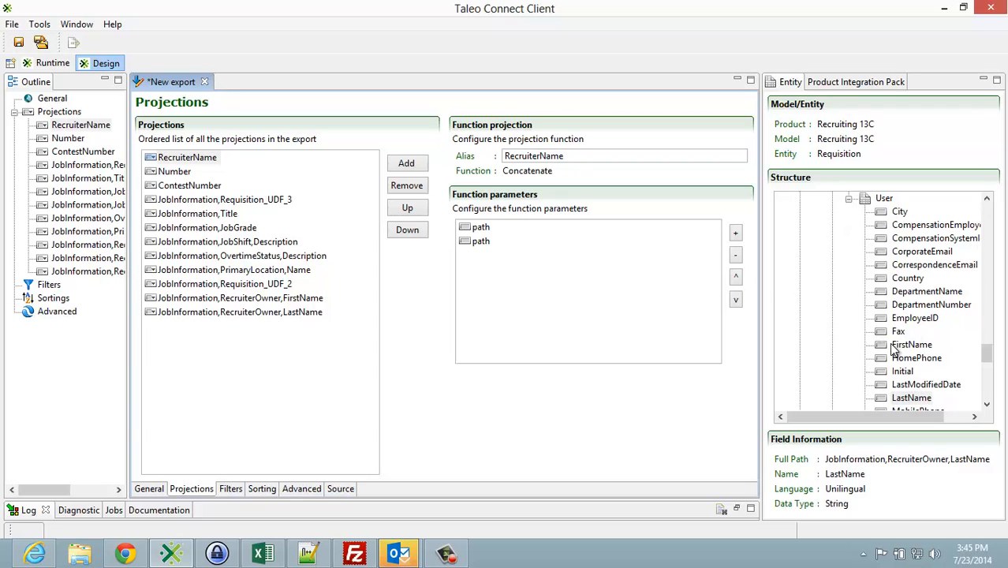
# Step: Add RecruiterOwner's FirstName and LastName as parameters of the Concatenate function and remove the two placeholder path parameters
pyautogui.moveTo(893, 345); pyautogui.dragTo(477, 235)
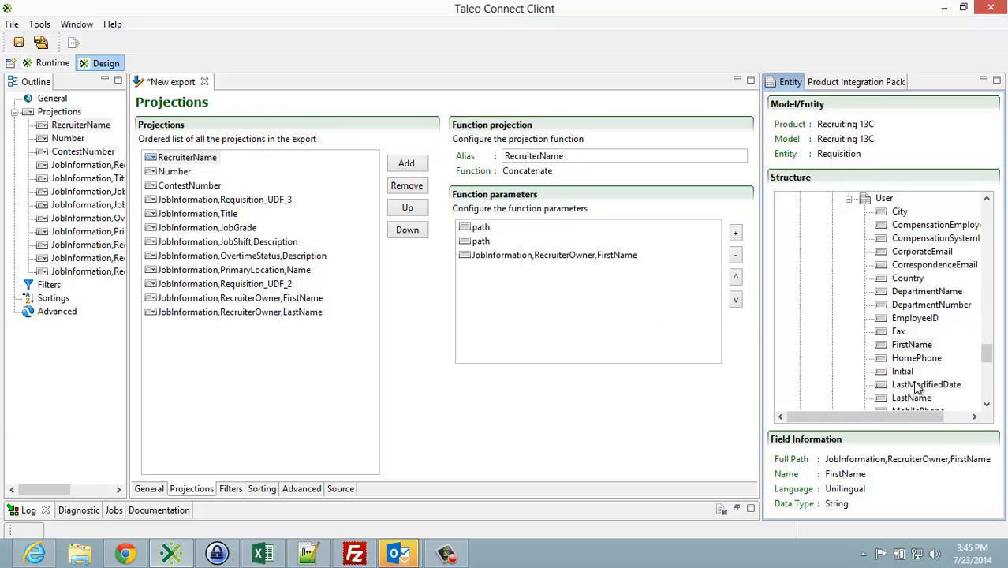
pyautogui.moveTo(911, 397); pyautogui.dragTo(513, 264)
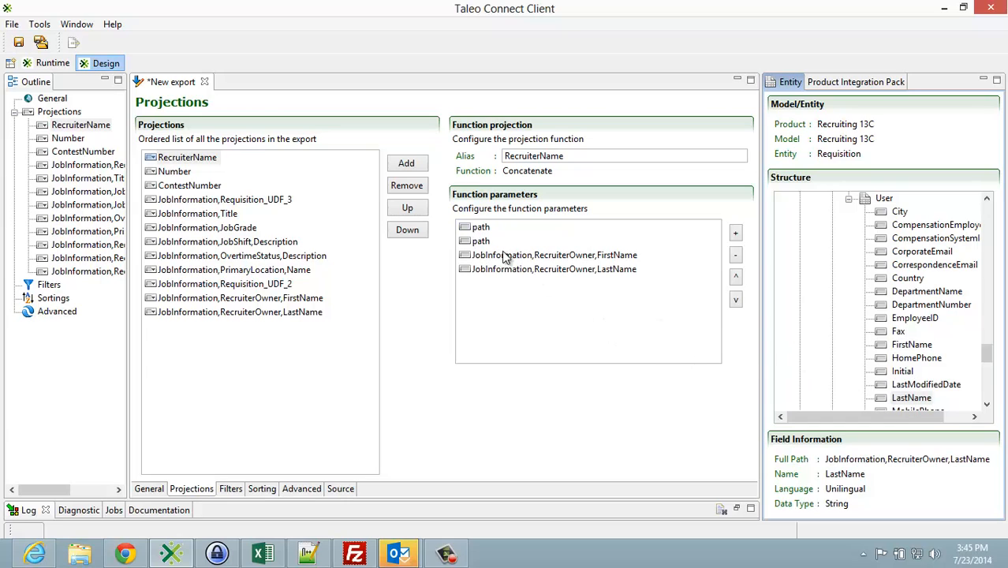
pyautogui.click(479, 228)
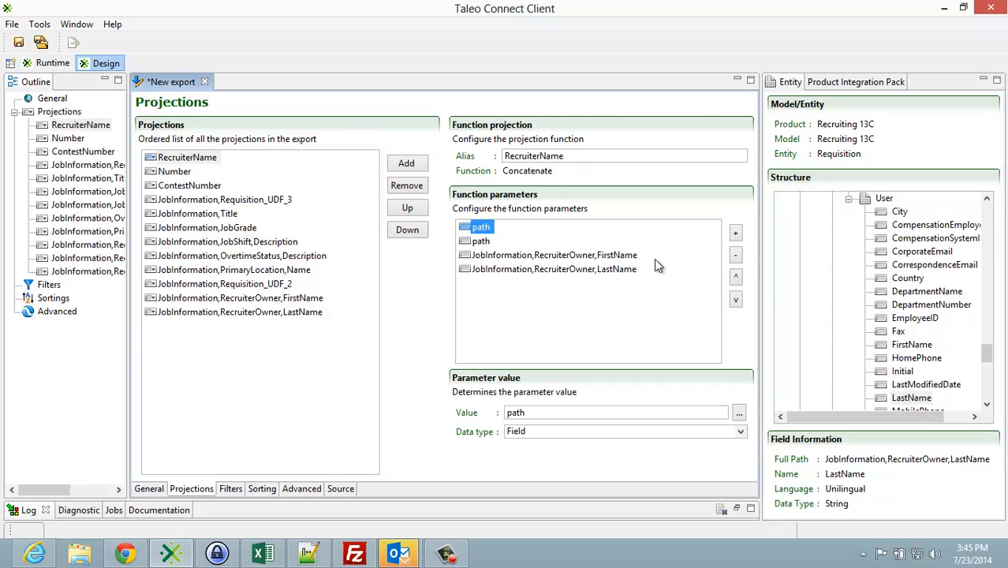
pyautogui.click(736, 257)
pyautogui.click(736, 256)
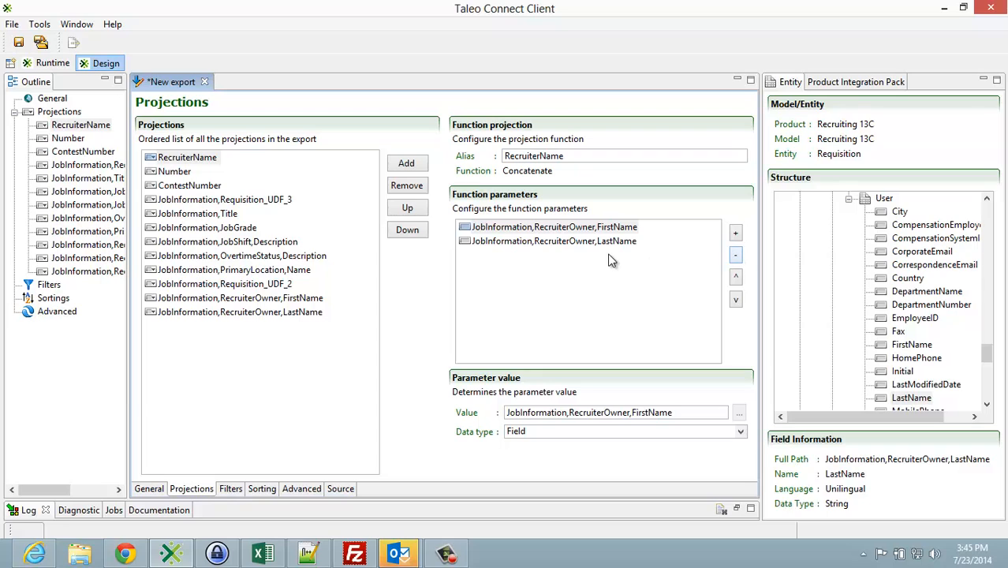
# Step: Move the RecruiterName projection down the order to sit directly after JobInformation,Requisition_UDF_2
pyautogui.click(169, 157)
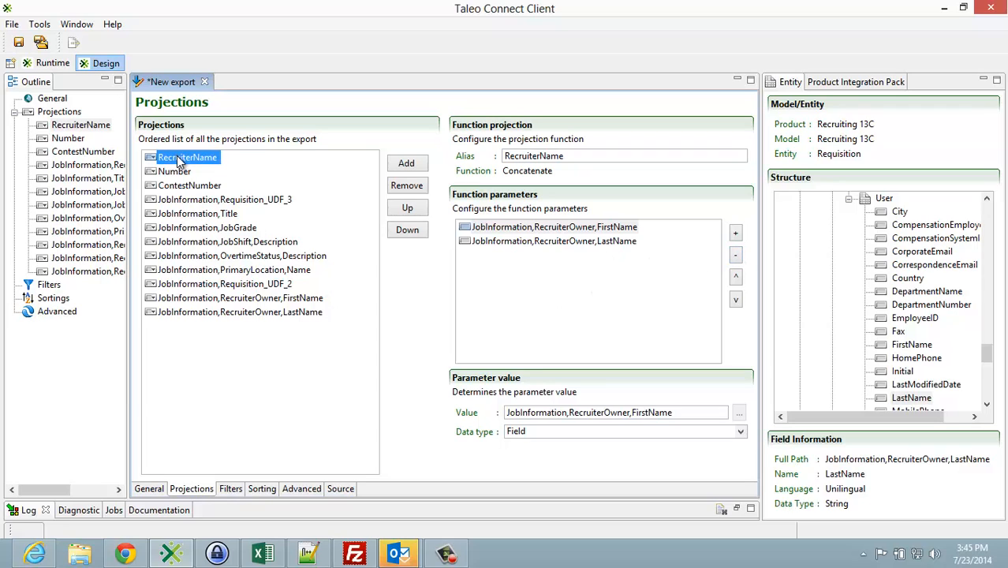
pyautogui.click(408, 229)
pyautogui.click(407, 230)
pyautogui.click(411, 230)
pyautogui.click(410, 230)
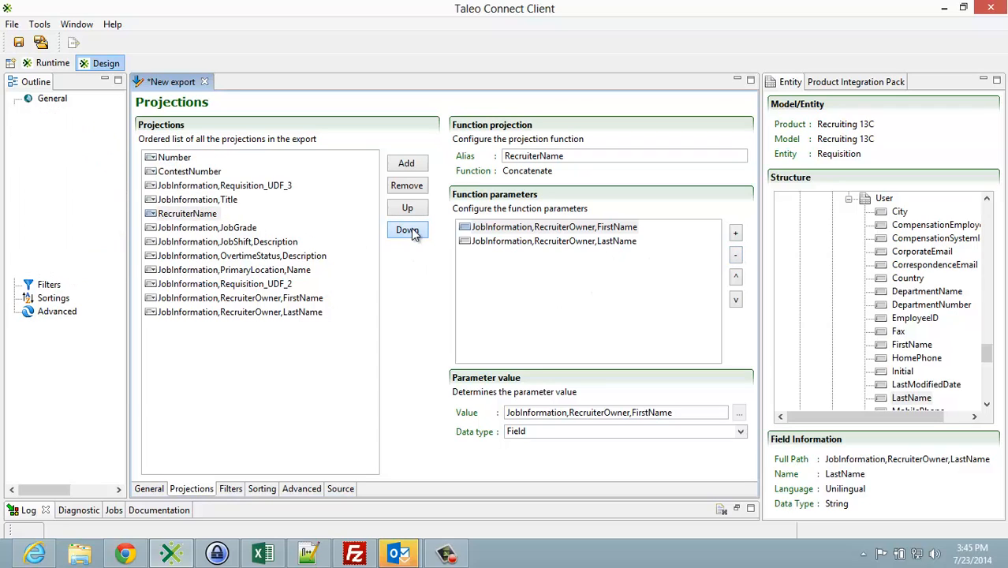
pyautogui.click(411, 231)
pyautogui.click(410, 231)
pyautogui.click(411, 230)
pyautogui.click(410, 230)
pyautogui.click(411, 230)
pyautogui.click(410, 231)
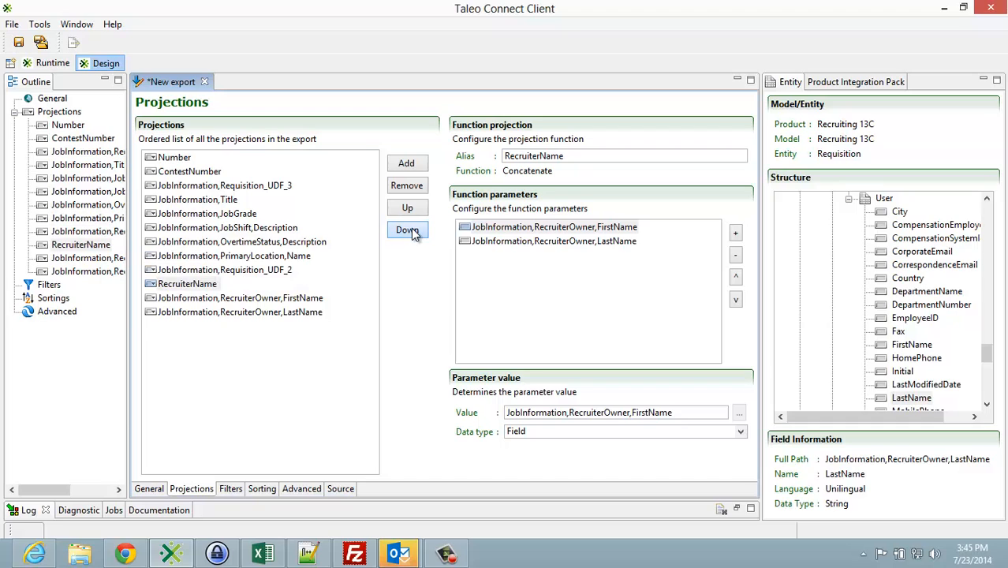
# Step: Remove the separate RecruiterOwner FirstName and LastName projections from the export
pyautogui.click(315, 298)
pyautogui.click(406, 185)
pyautogui.click(406, 185)
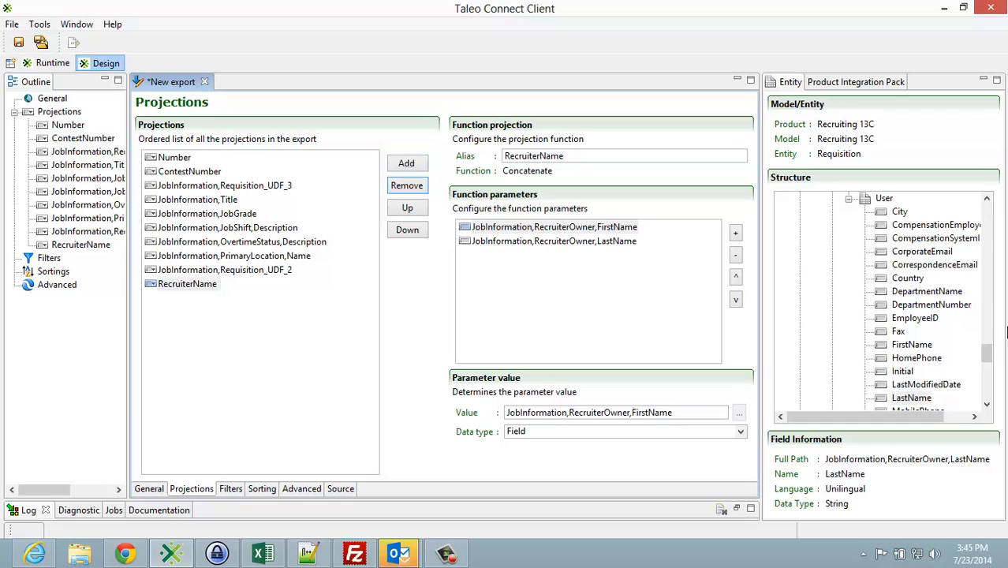
# Step: Collapse the User entity under RecruiterOwner and browse the Requisition structure back up to its root fields
pyautogui.click(849, 199)
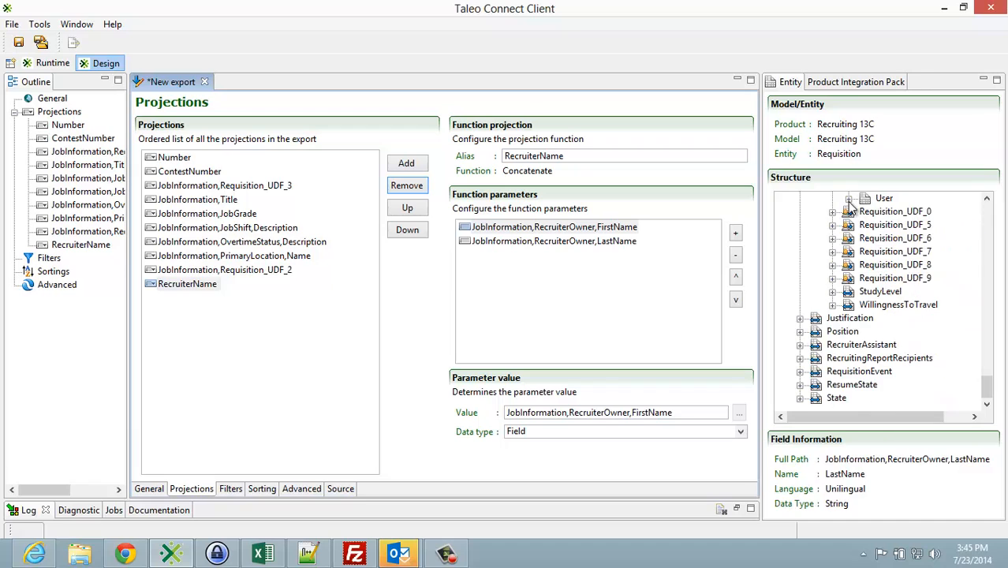
pyautogui.scroll(3, 863, 278)
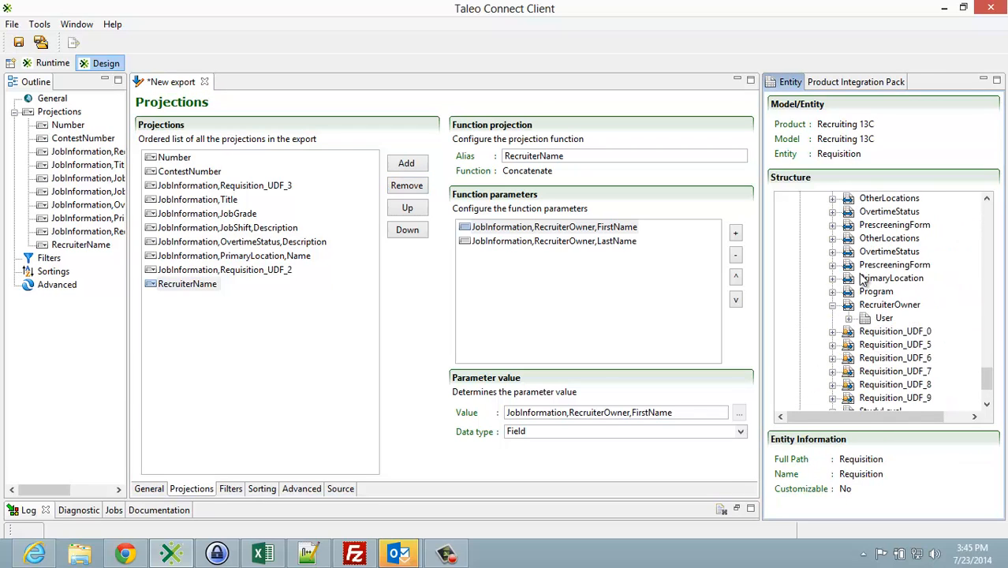
pyautogui.scroll(5, 863, 278)
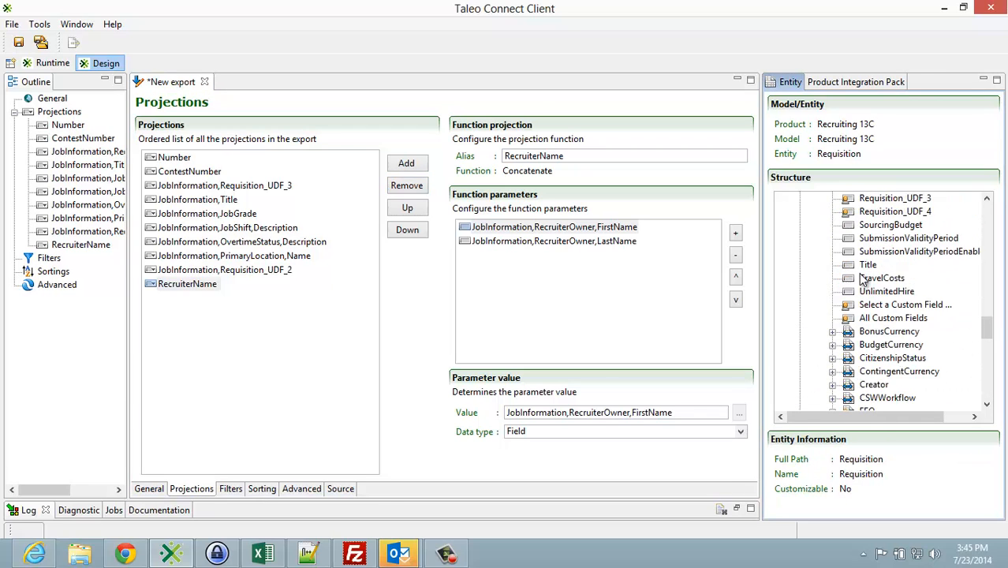
pyautogui.scroll(3, 863, 278)
pyautogui.scroll(3, 863, 277)
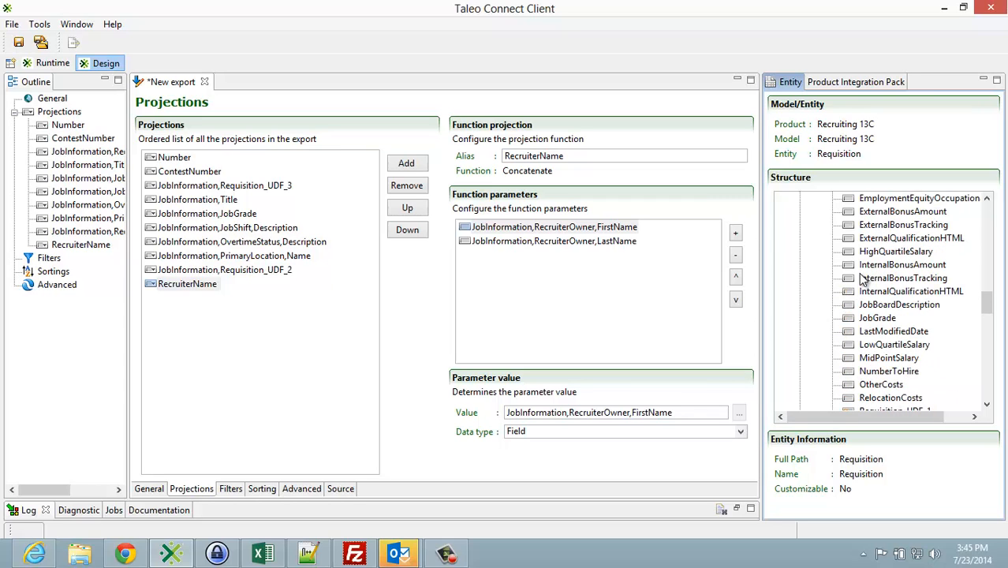
pyautogui.scroll(9, 863, 278)
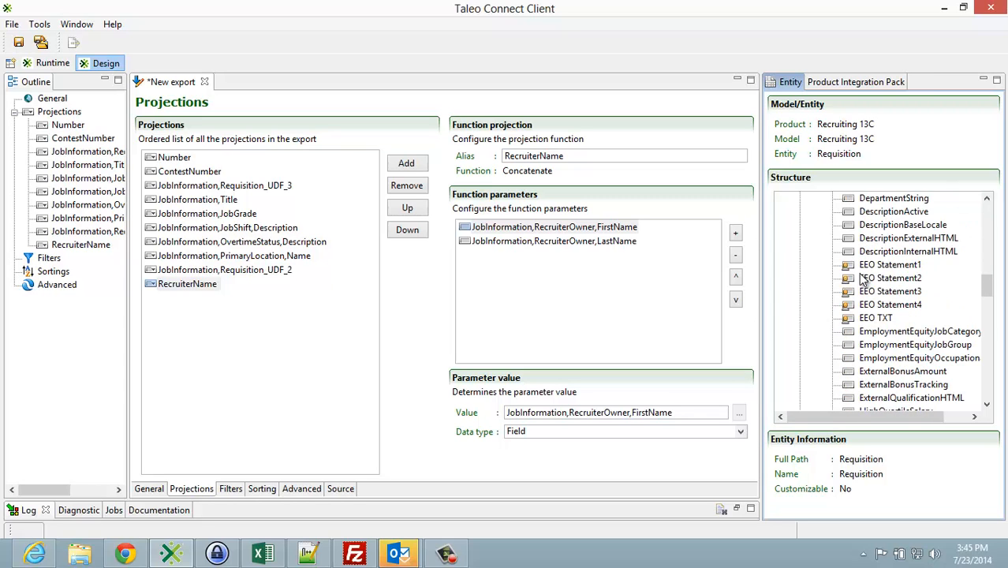
pyautogui.scroll(5, 863, 278)
pyautogui.scroll(4, 864, 277)
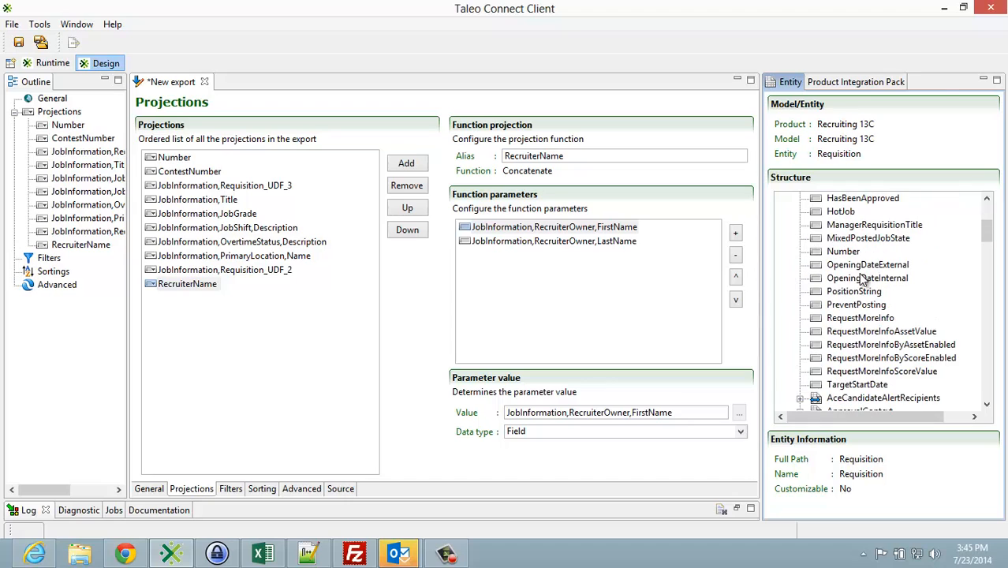
pyautogui.scroll(2, 864, 277)
pyautogui.scroll(1, 864, 281)
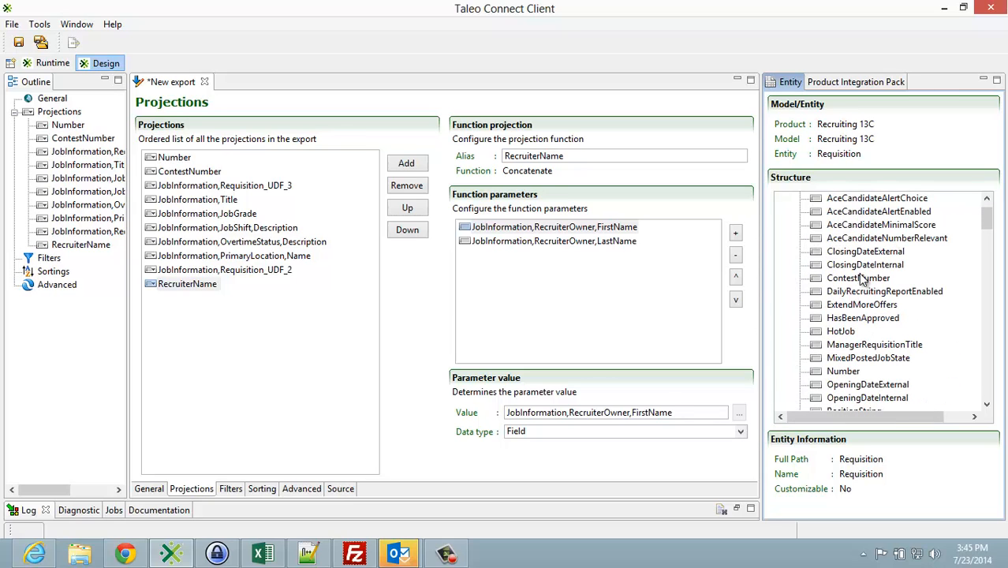
pyautogui.scroll(1, 863, 281)
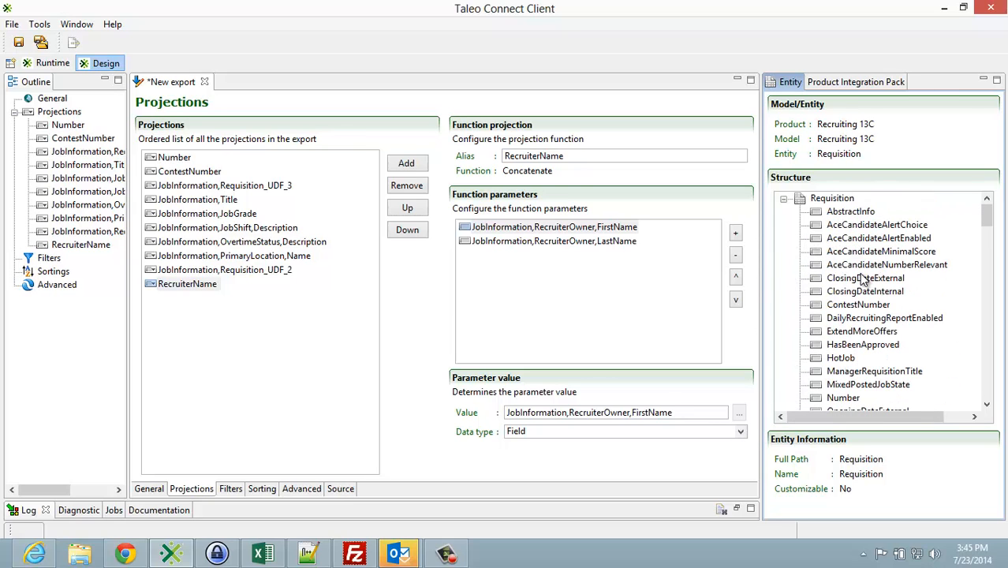
# Step: Add the CreationDate field of JobInformation as a projection after RecruiterName
pyautogui.scroll(-1, 863, 281)
pyautogui.scroll(-3, 865, 281)
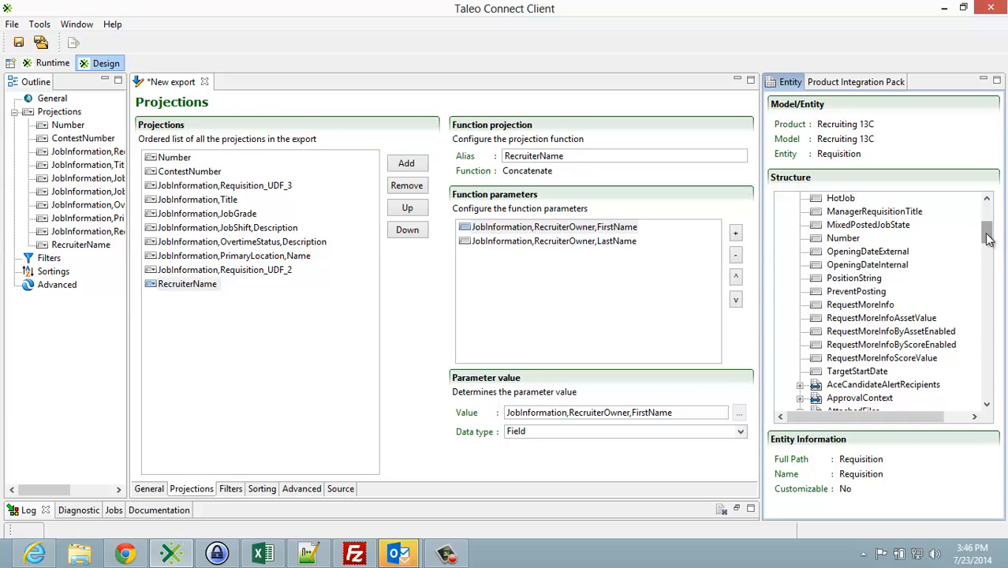
pyautogui.scroll(2, 987, 229)
pyautogui.scroll(2, 988, 229)
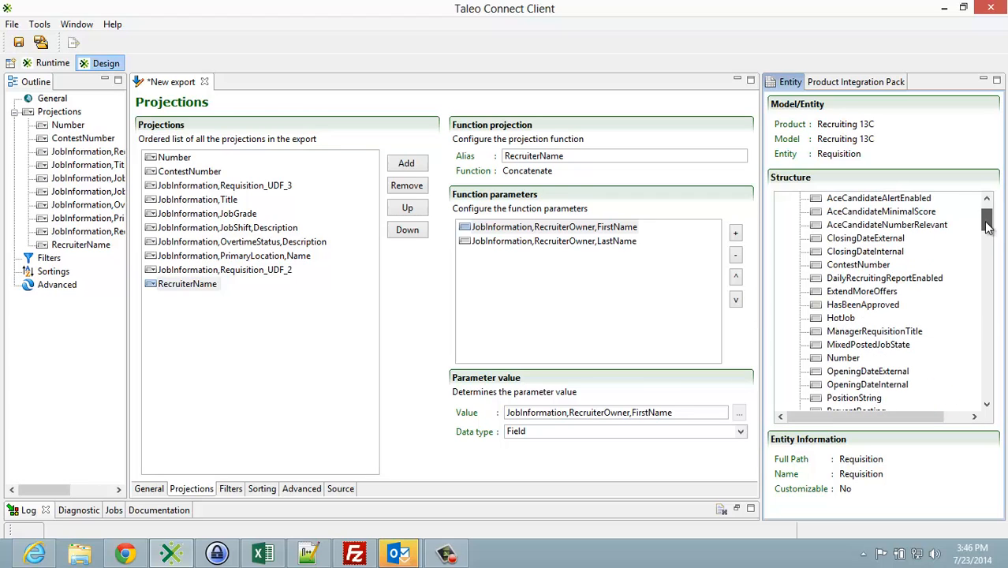
pyautogui.moveTo(987, 227); pyautogui.dragTo(986, 282)
pyautogui.click(886, 278)
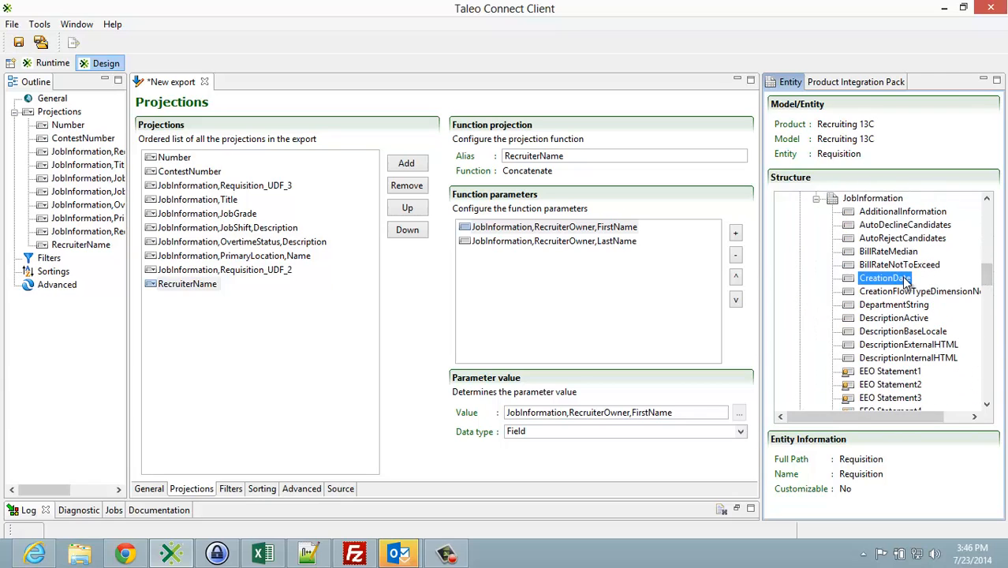
pyautogui.moveTo(320, 324); pyautogui.dragTo(265, 330)
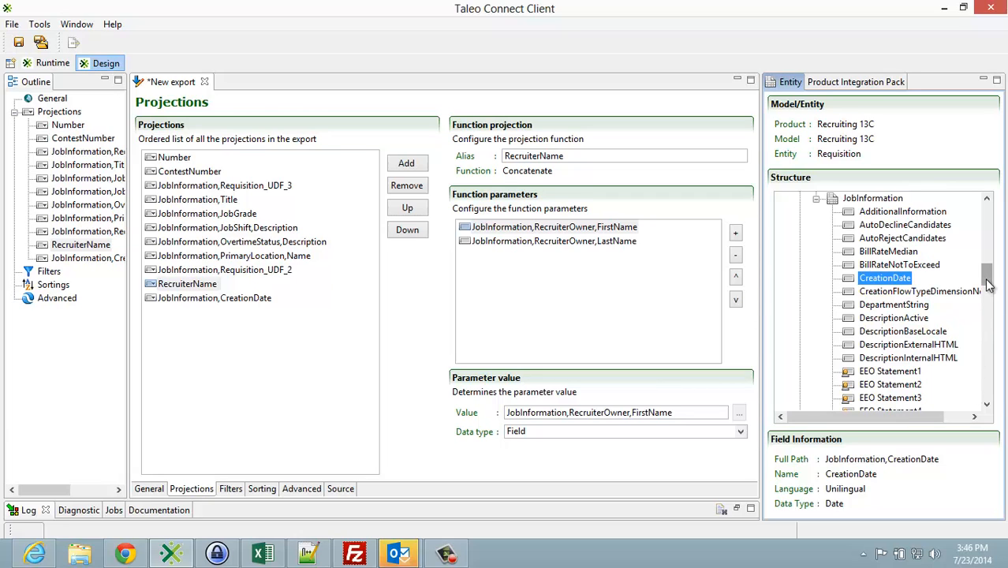
# Step: Collapse the JobInformation relation in the Requisition entity structure
pyautogui.moveTo(985, 283); pyautogui.dragTo(985, 229)
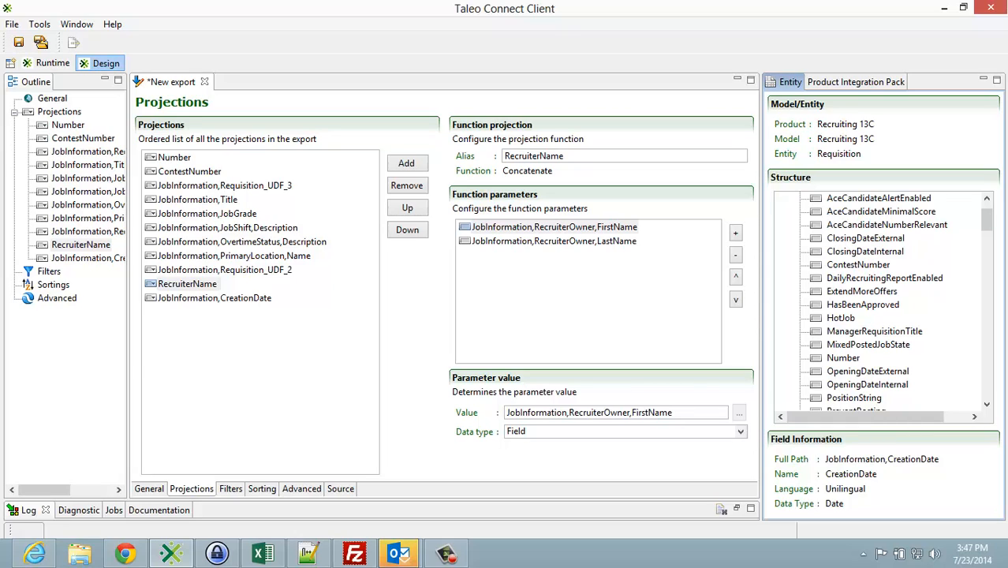
pyautogui.hotkey('alt', 'Tab')
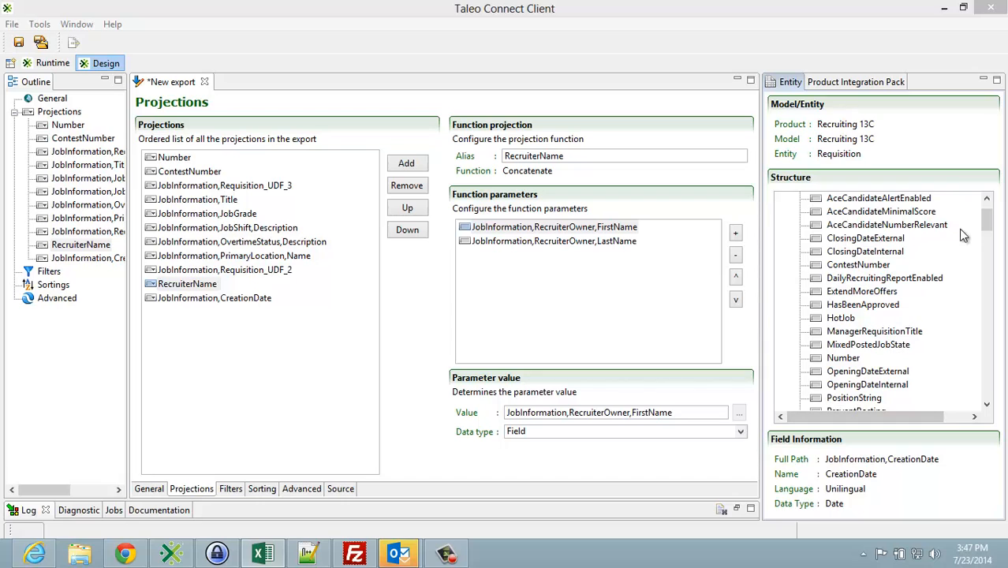
pyautogui.moveTo(989, 228); pyautogui.dragTo(986, 211)
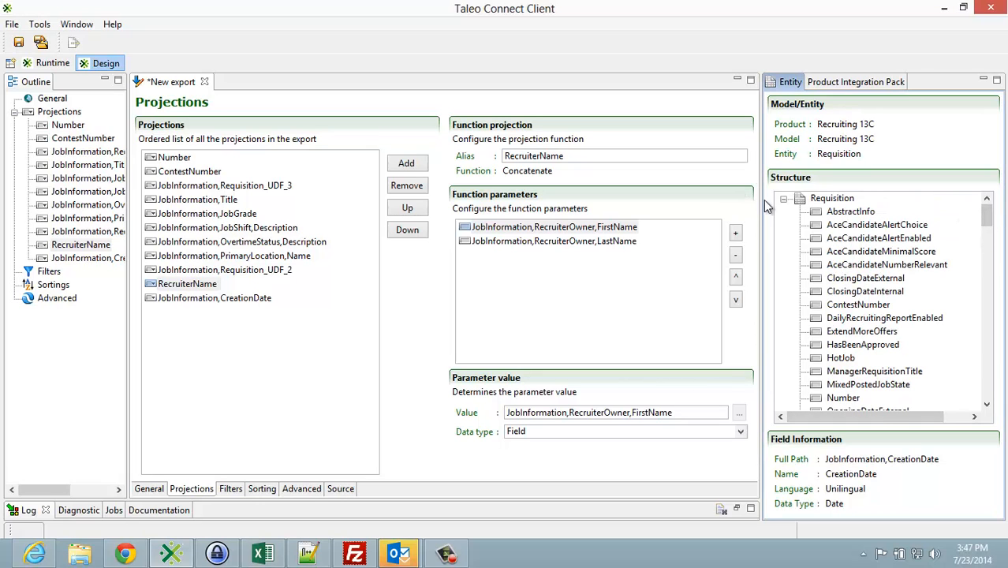
pyautogui.click(884, 252)
pyautogui.scroll(-7, 890, 261)
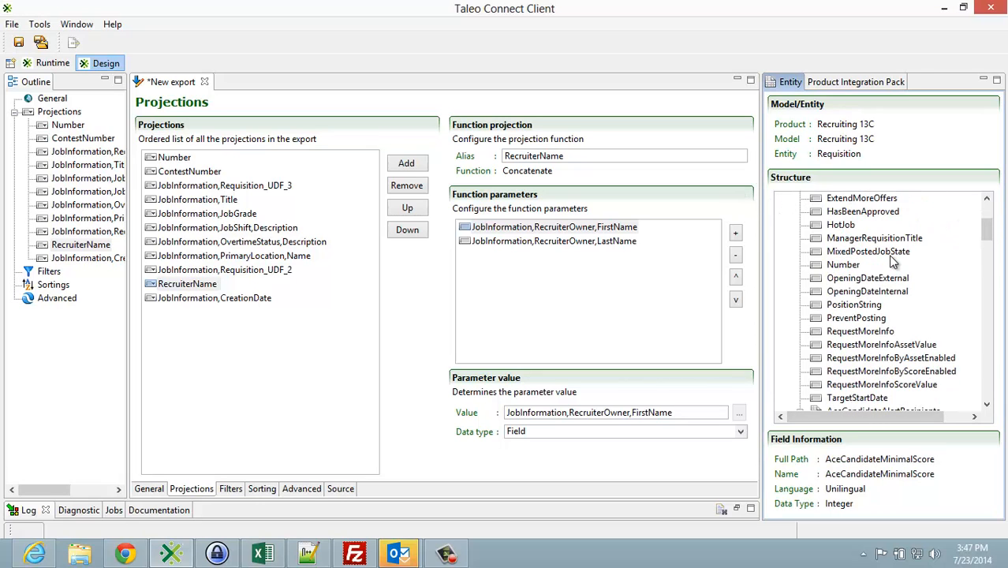
pyautogui.scroll(-3, 890, 261)
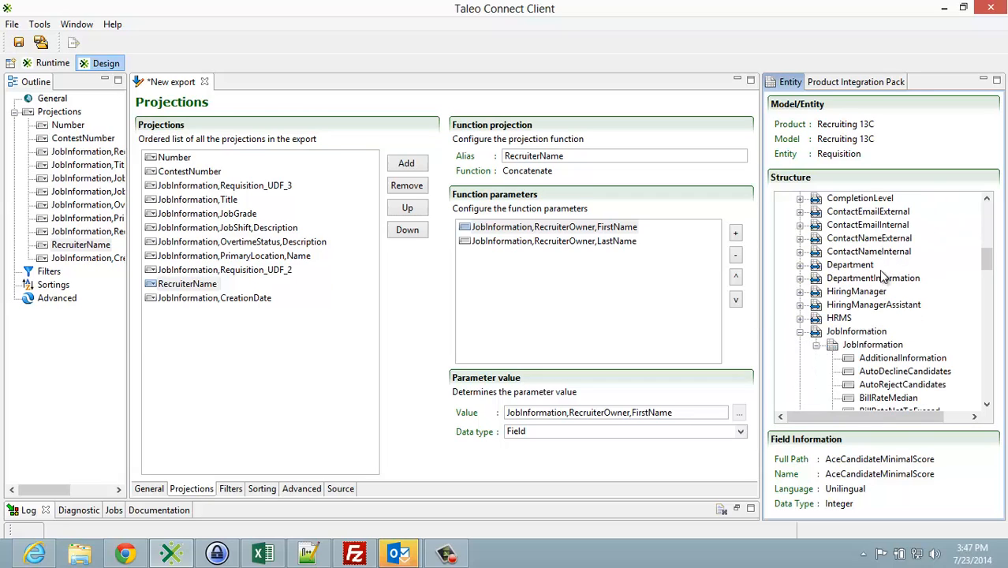
pyautogui.click(800, 332)
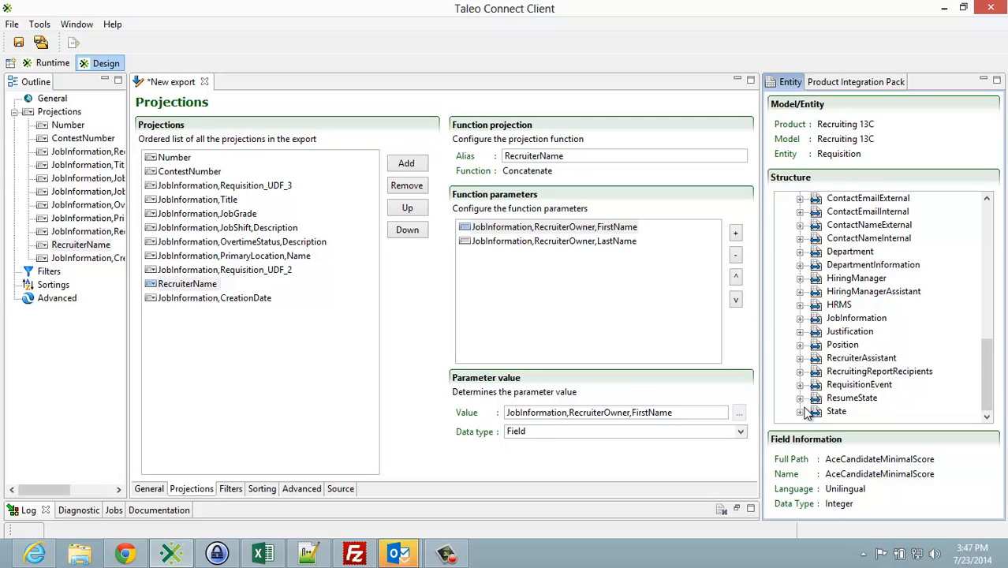
# Step: Expand State down to RequisitionParentState and add State,ParentState,Description and State,Description as projections at the end of the list
pyautogui.click(802, 411)
pyautogui.click(816, 411)
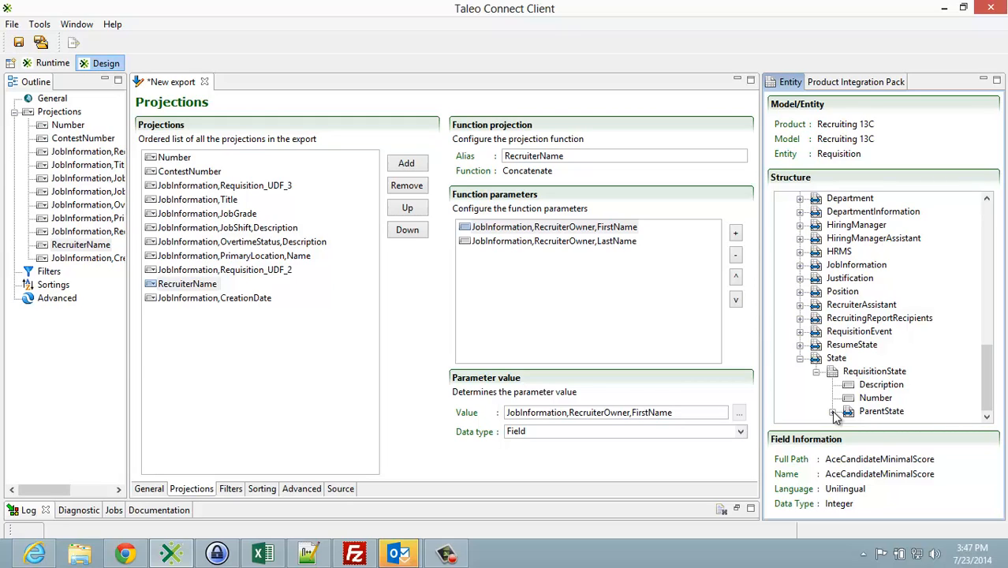
pyautogui.click(832, 412)
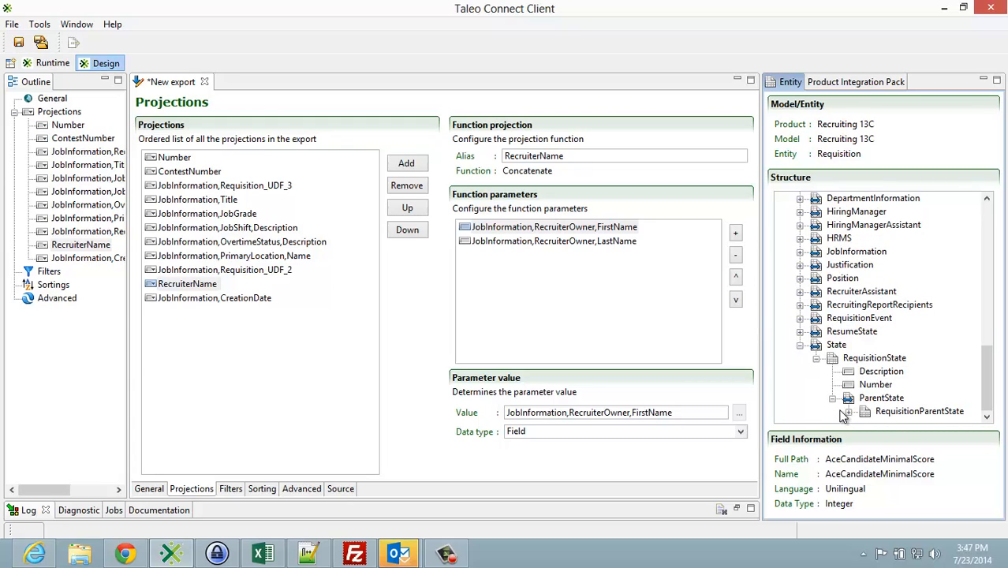
pyautogui.click(851, 409)
pyautogui.click(884, 401)
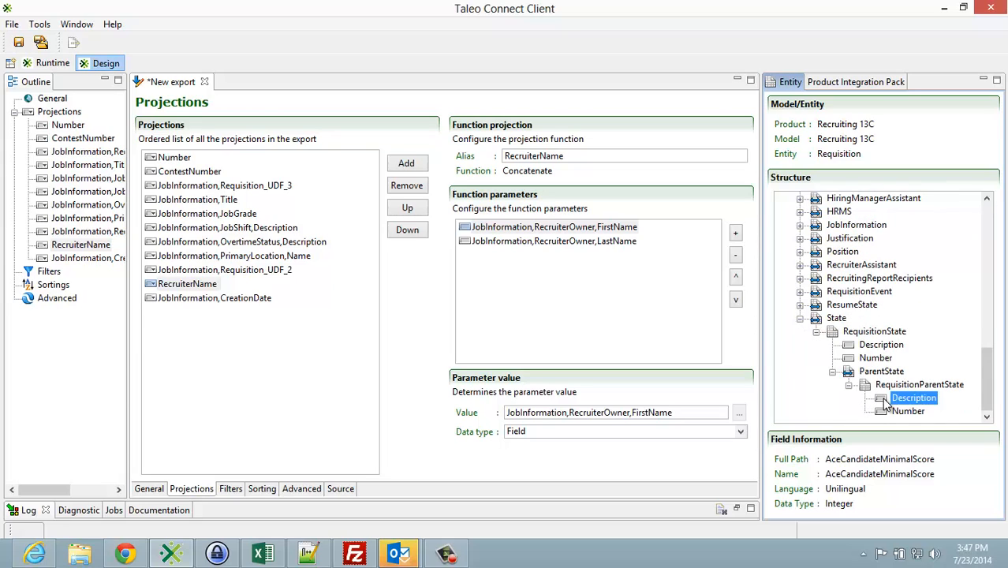
pyautogui.moveTo(884, 404); pyautogui.dragTo(405, 311)
pyautogui.moveTo(265, 317); pyautogui.dragTo(266, 317)
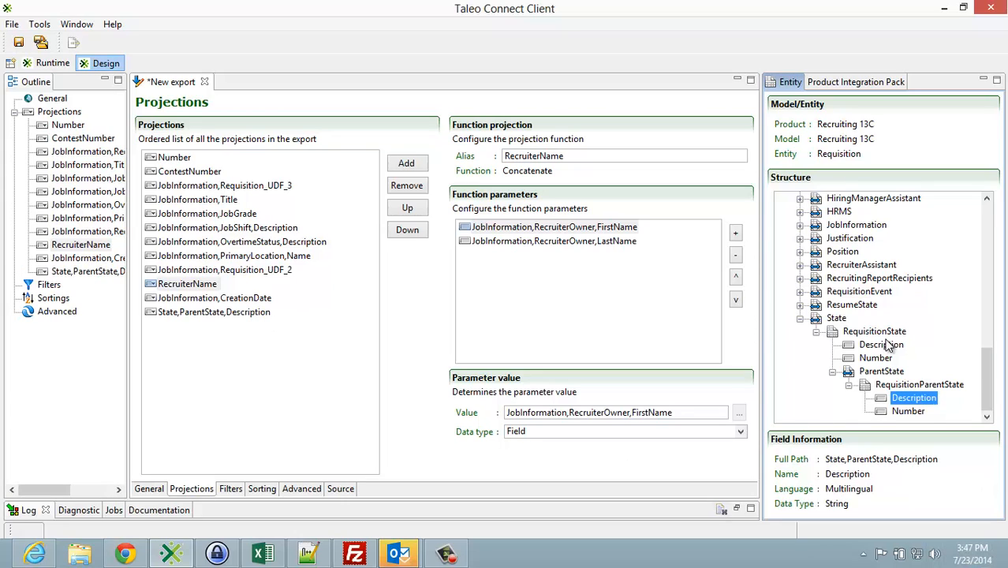
pyautogui.moveTo(883, 343); pyautogui.dragTo(281, 337)
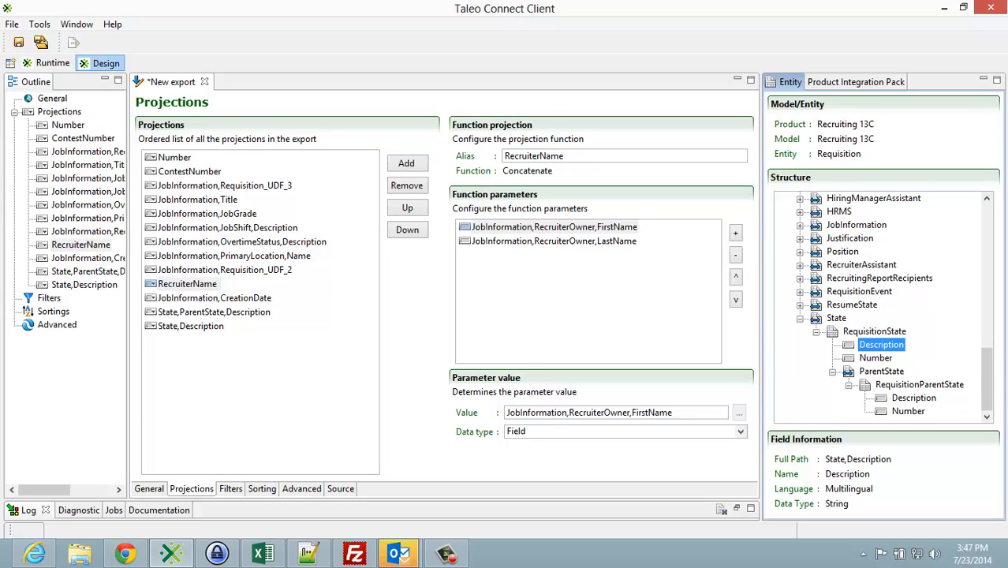
# Step: Create an export filter on the CreationDate field of JobInformation
pyautogui.scroll(2, 884, 307)
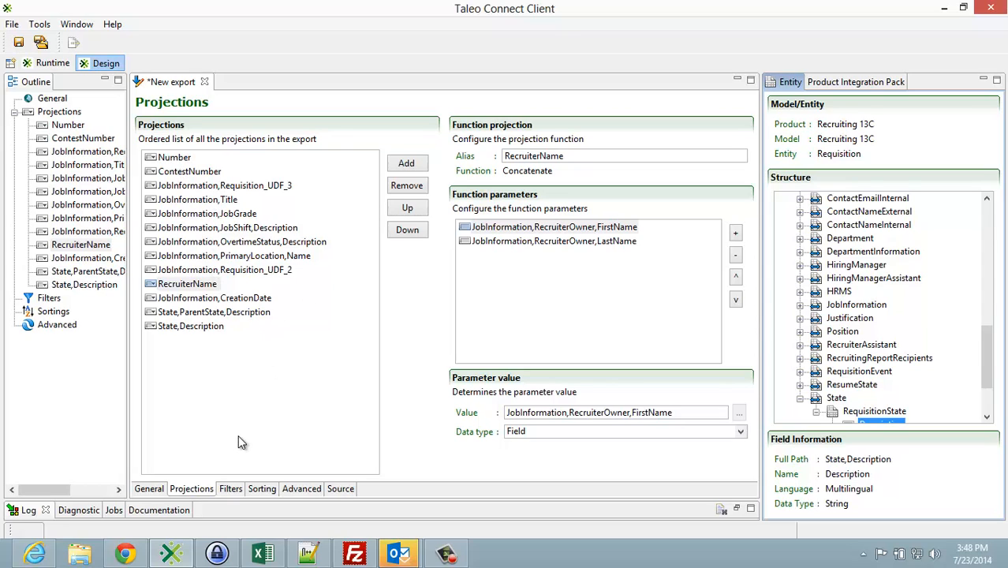
pyautogui.click(232, 489)
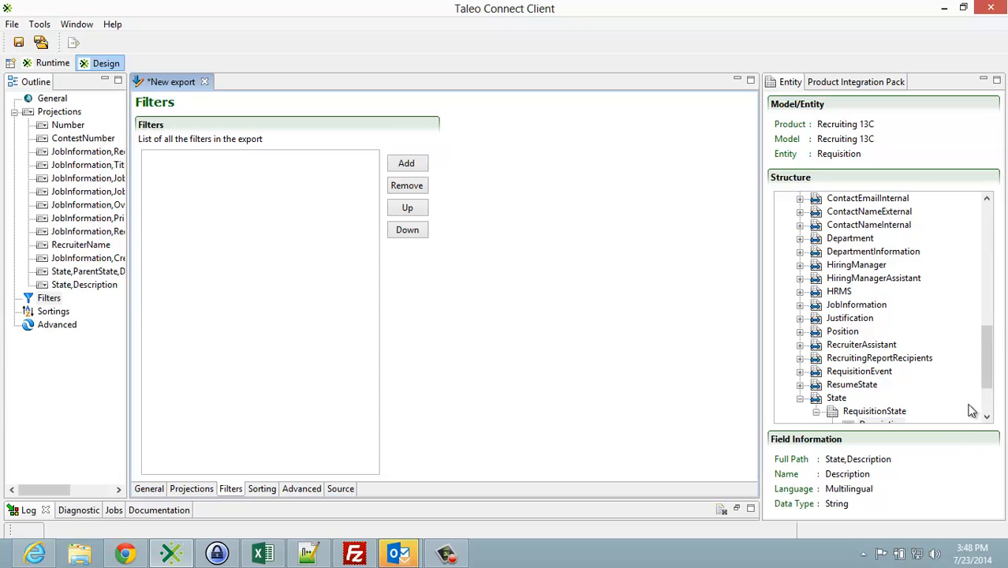
pyautogui.moveTo(985, 379)
pyautogui.mouseDown()
pyautogui.moveTo(970, 228)
pyautogui.moveTo(970, 367)
pyautogui.mouseUp()
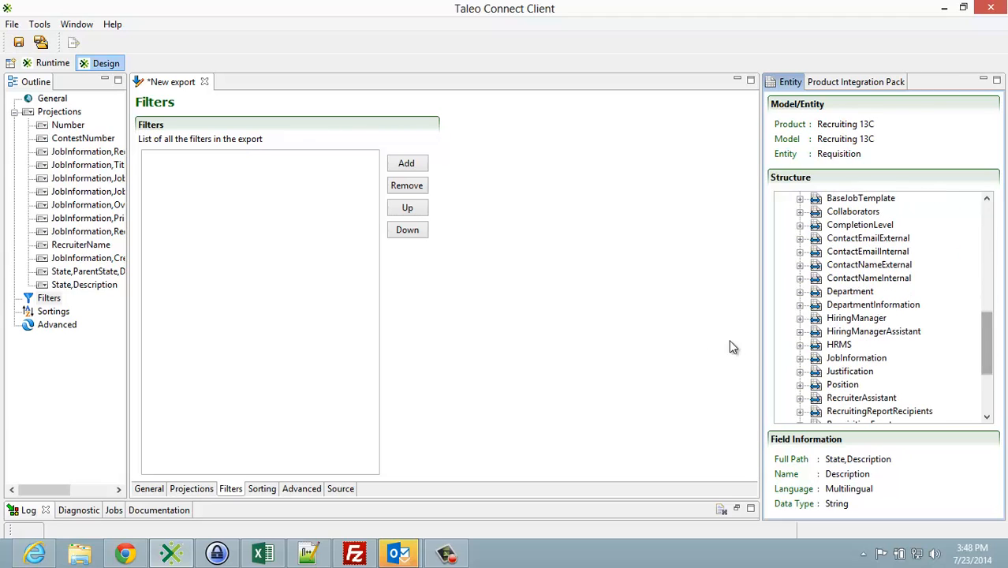
pyautogui.click(800, 358)
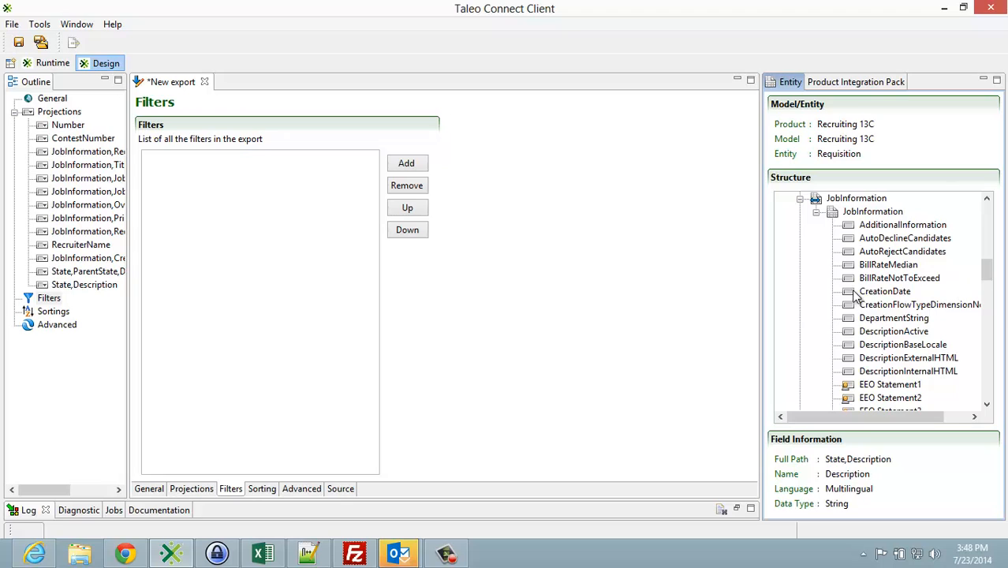
pyautogui.moveTo(853, 291); pyautogui.dragTo(214, 166)
pyautogui.click(183, 159)
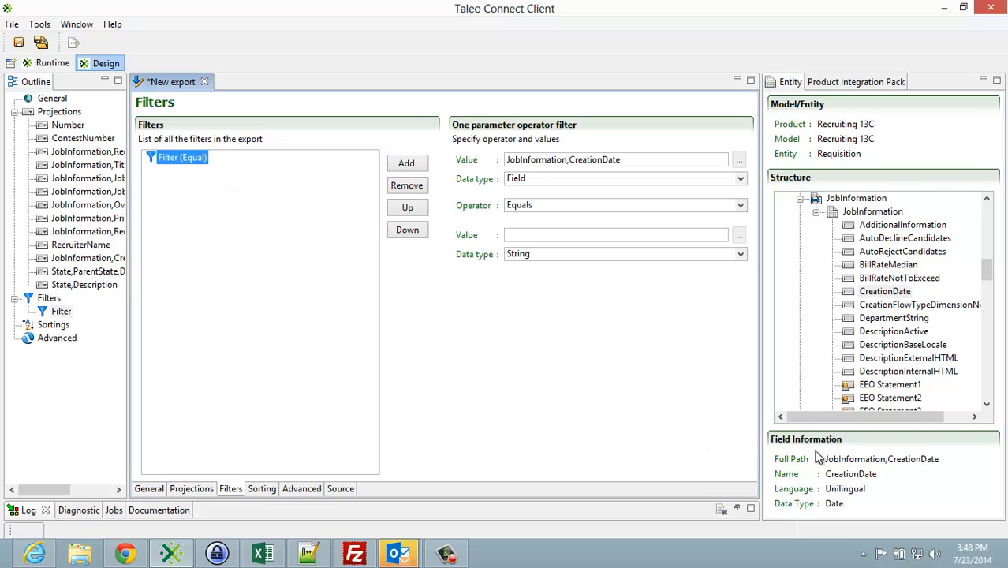
# Step: Set the CreationDate filter's comparison data type to Date and its operator to Greater than
pyautogui.click(741, 255)
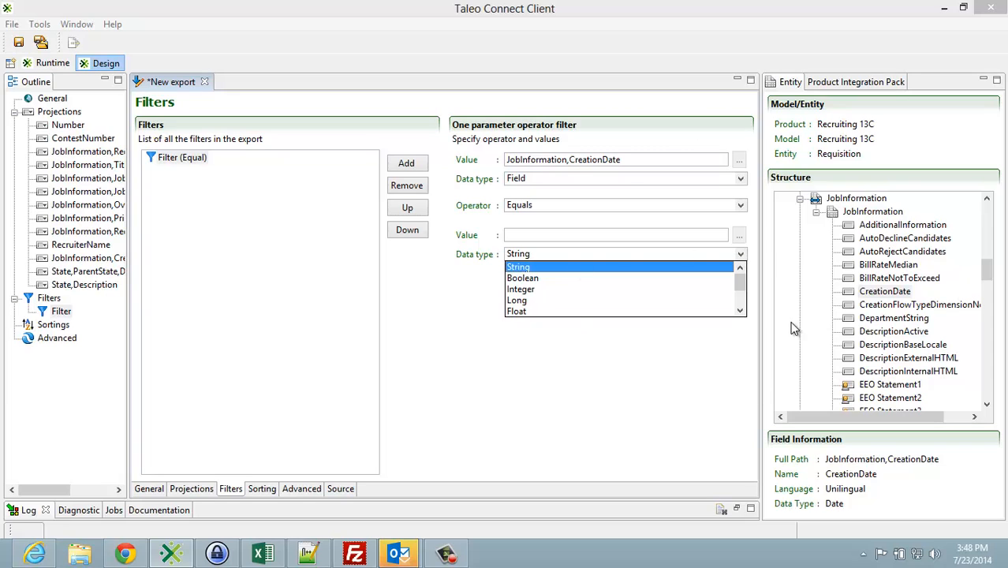
pyautogui.scroll(-2, 739, 301)
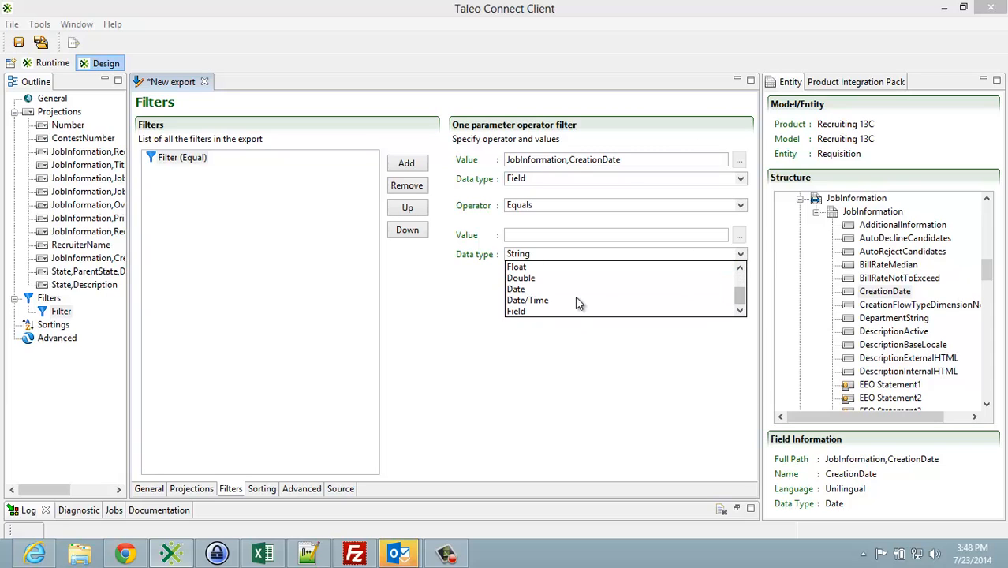
pyautogui.click(543, 288)
pyautogui.click(578, 205)
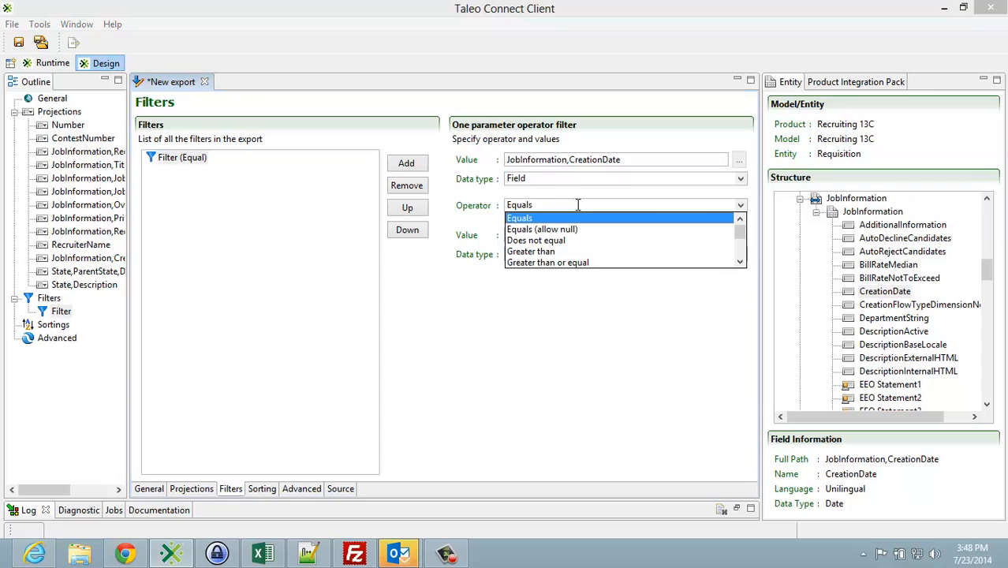
pyautogui.click(552, 250)
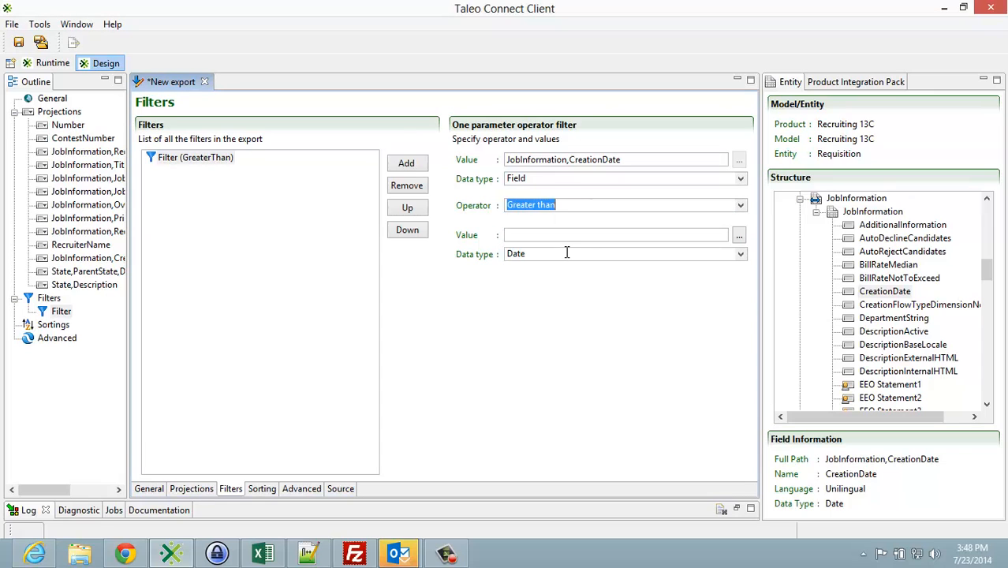
# Step: Set the CreationDate filter's comparison value to the date 2013-12-31
pyautogui.click(740, 235)
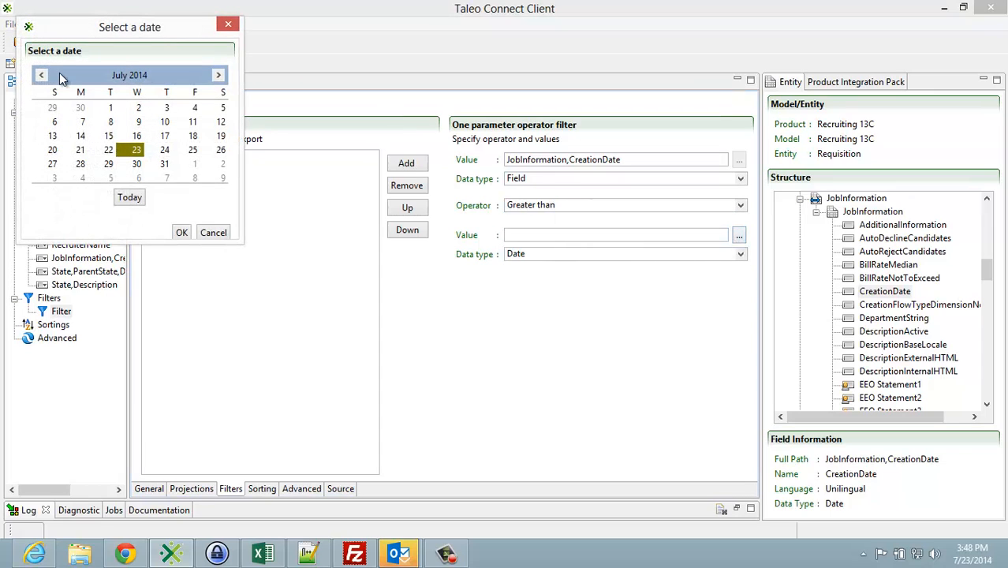
pyautogui.click(42, 75)
pyautogui.click(42, 75)
pyautogui.click(42, 75)
pyautogui.click(42, 75)
pyautogui.click(42, 75)
pyautogui.click(42, 75)
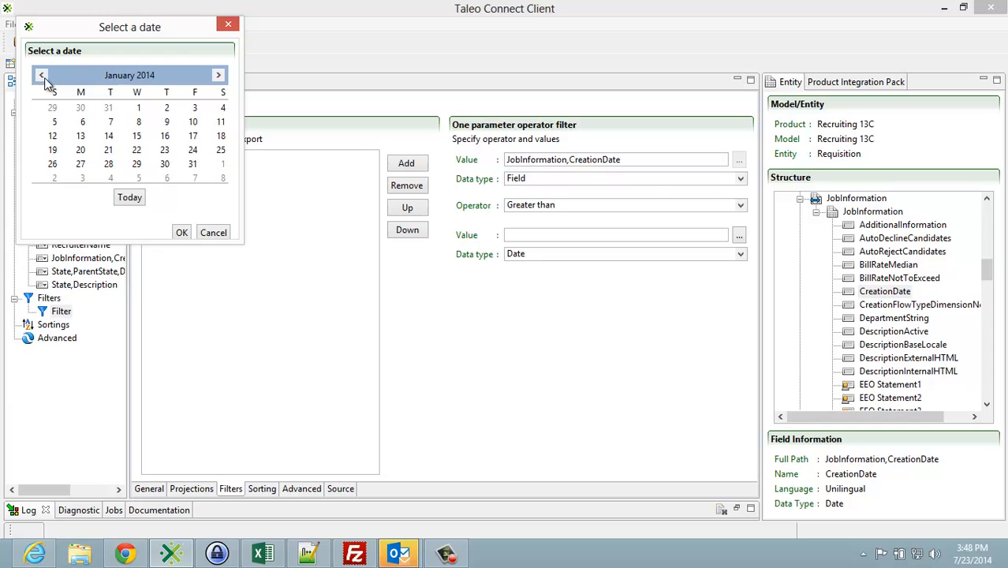
pyautogui.click(42, 75)
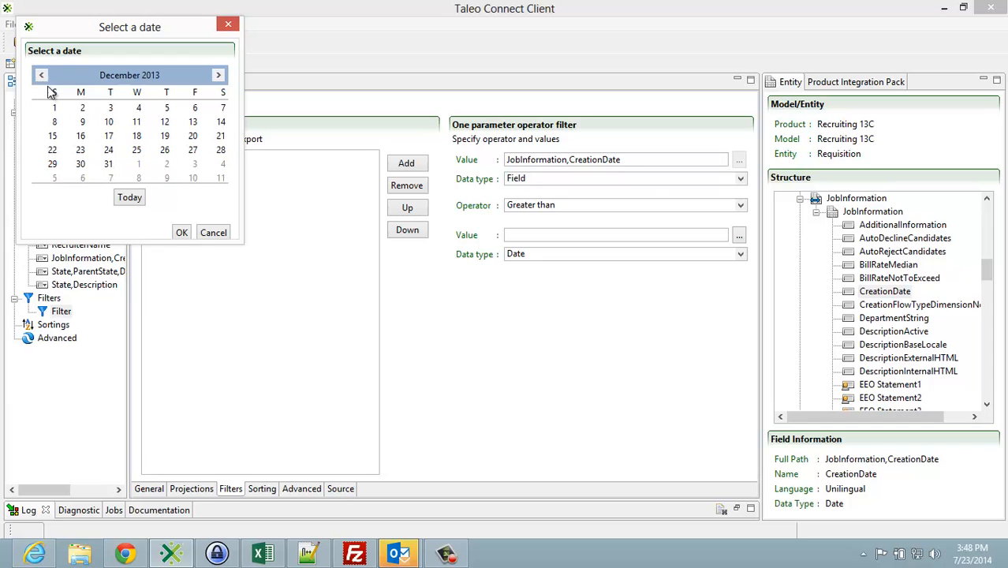
pyautogui.click(105, 163)
pyautogui.click(181, 235)
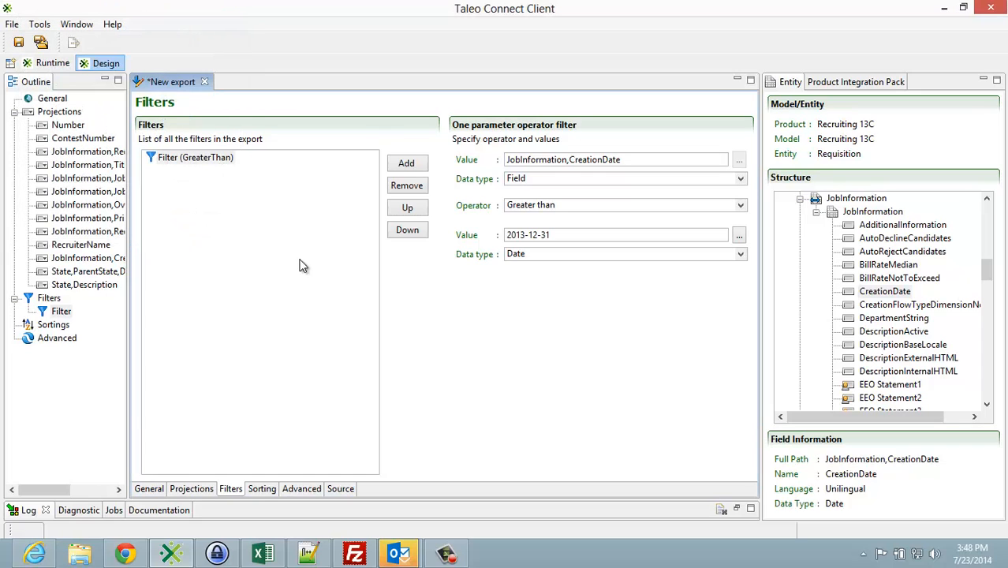
# Step: Save the export specification as RequsitionExport in the Requisition folder under _Redux
pyautogui.click(12, 24)
pyautogui.click(39, 134)
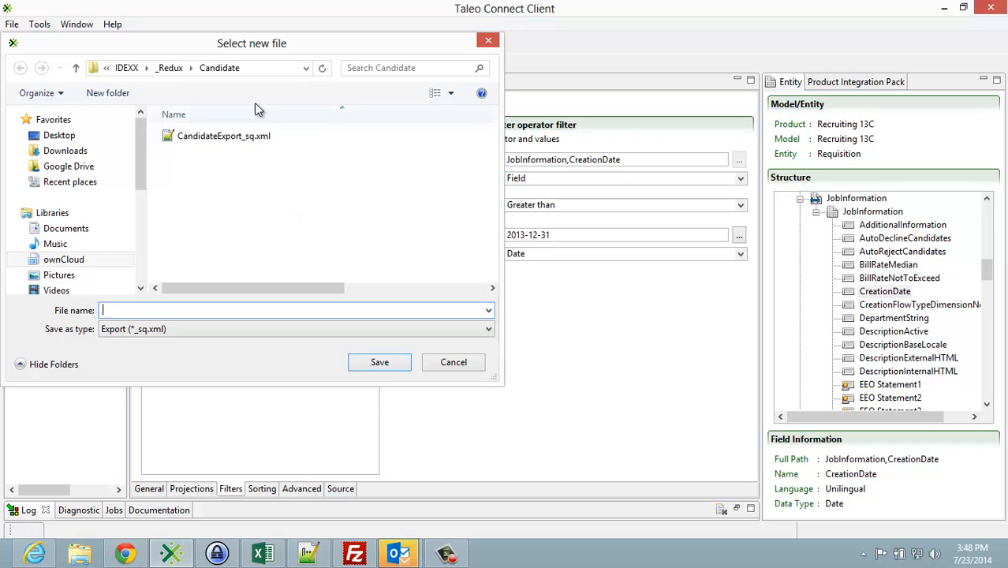
pyautogui.click(171, 68)
pyautogui.click(188, 151)
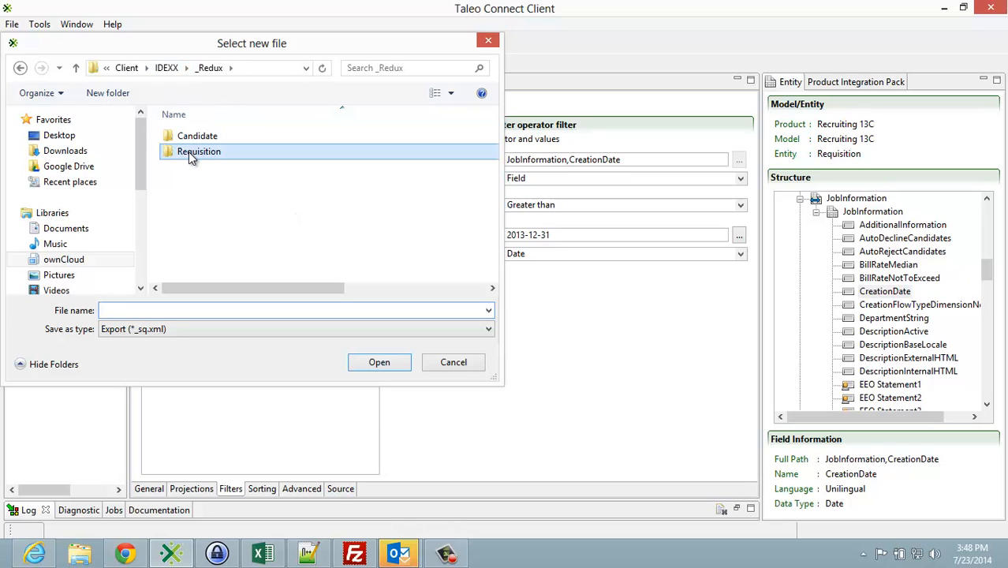
pyautogui.doubleClick(189, 152)
pyautogui.click(183, 309)
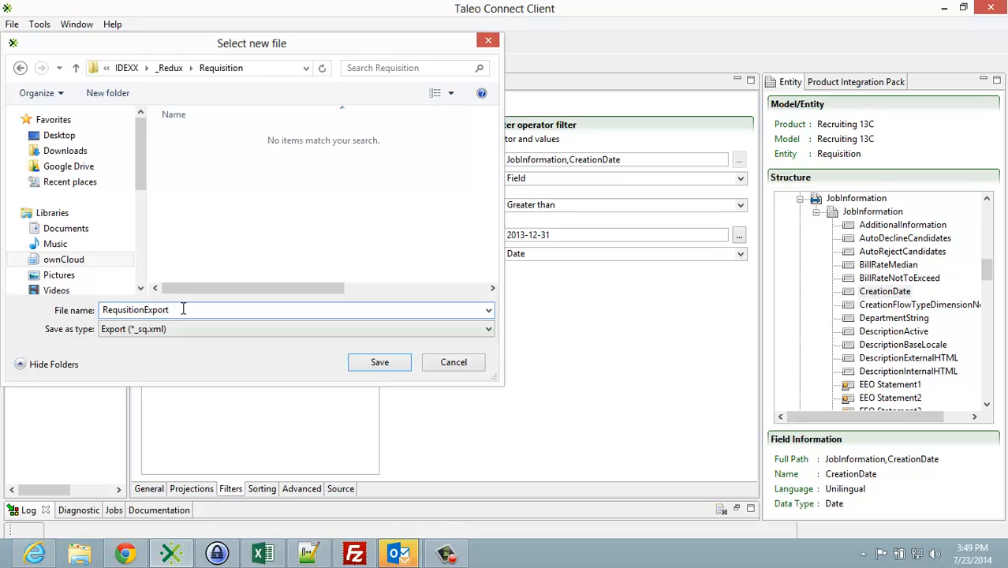
pyautogui.click(379, 367)
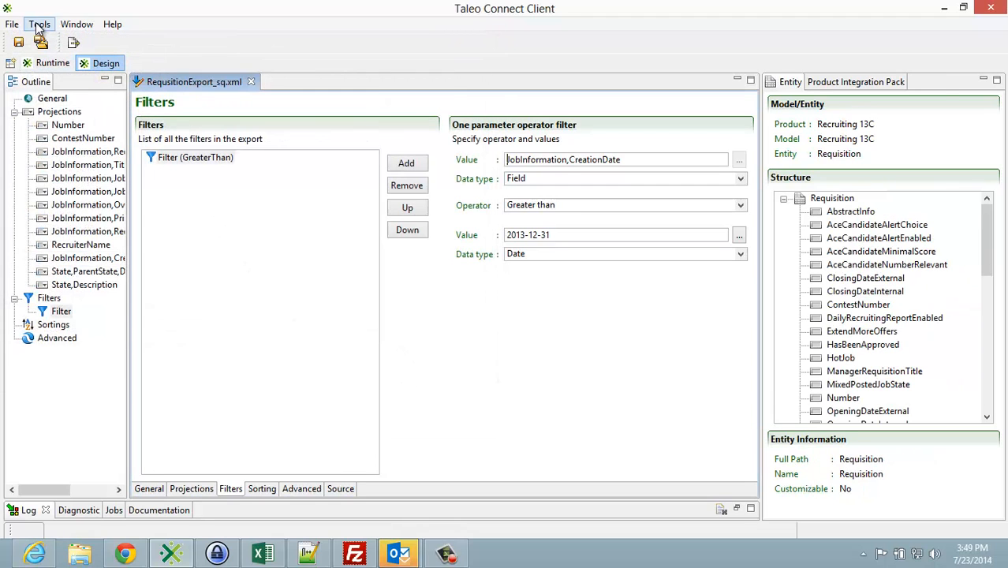
# Step: Start a new configuration based on the export specification RequsitionExport_sq.xml and proceed to the environment information
pyautogui.click(12, 24)
pyautogui.moveTo(48, 40)
pyautogui.click(96, 44)
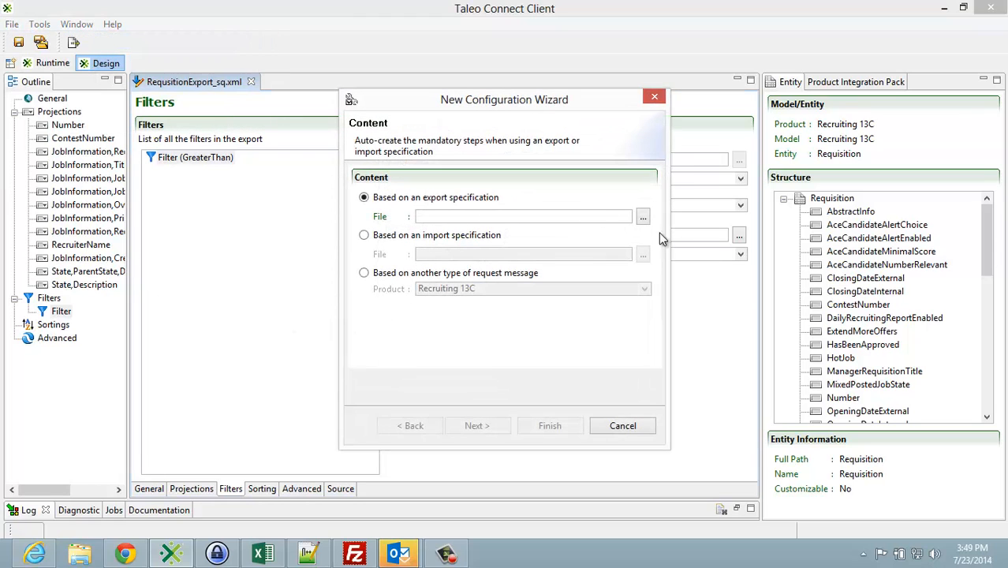
pyautogui.click(645, 218)
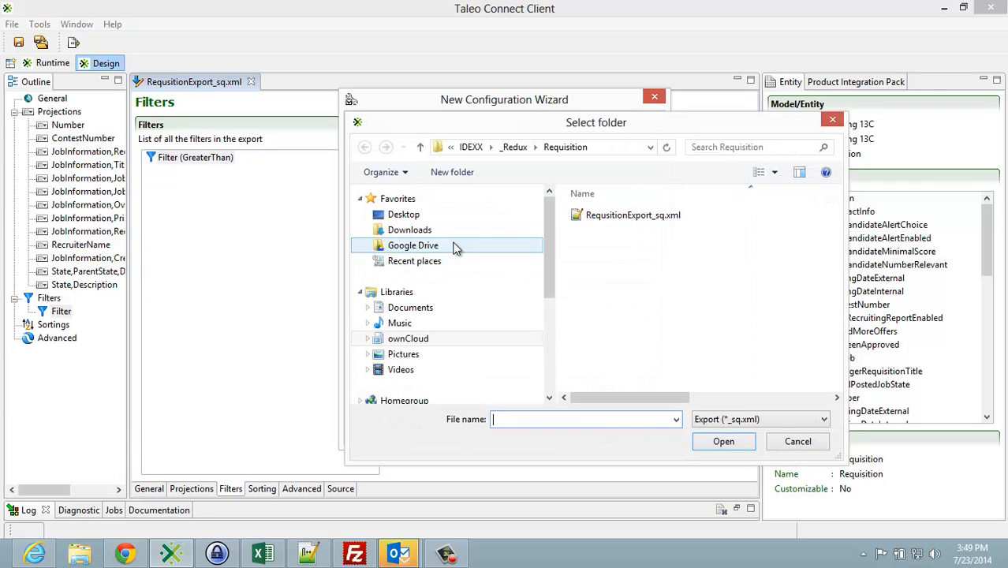
pyautogui.click(584, 216)
pyautogui.click(723, 441)
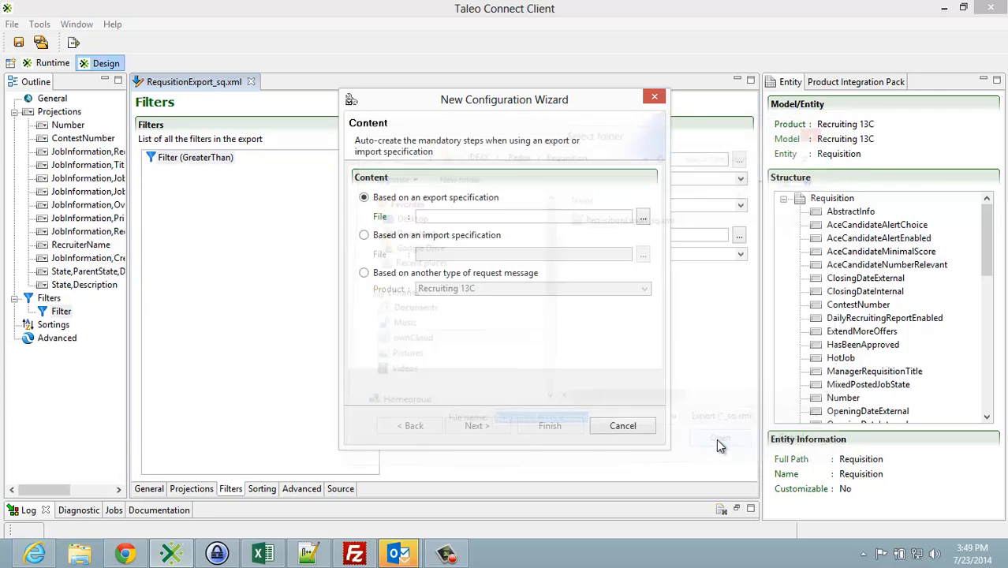
pyautogui.click(488, 432)
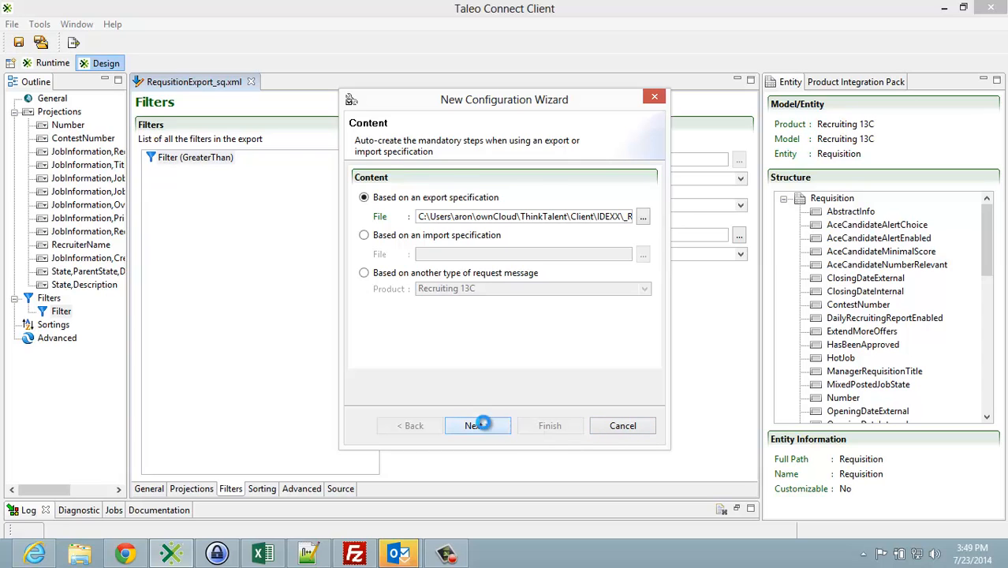
# Step: Set the new configuration's endpoint to stgidexx.taleo.net and finish the wizard
pyautogui.click(644, 227)
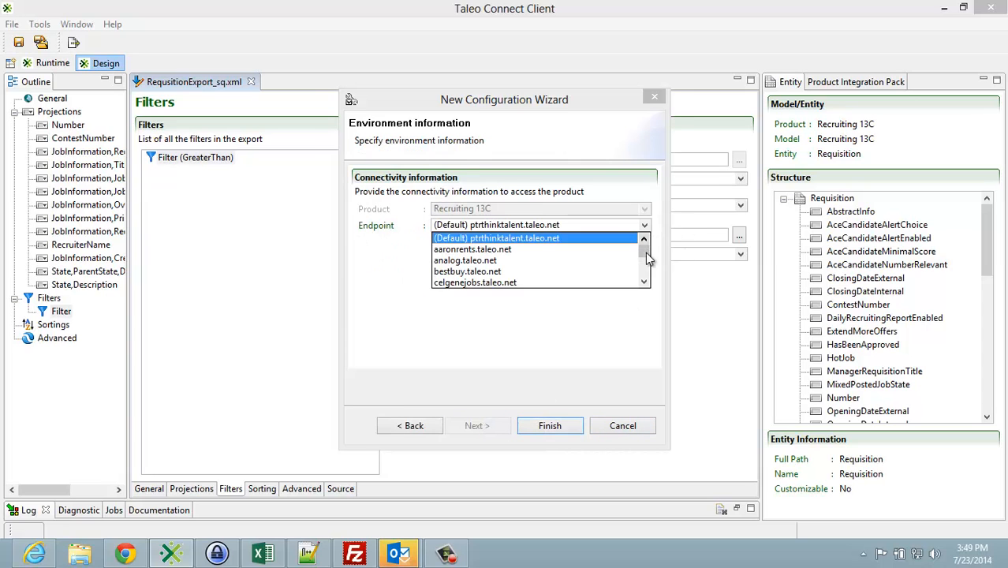
pyautogui.scroll(-3, 644, 264)
pyautogui.scroll(-5, 644, 276)
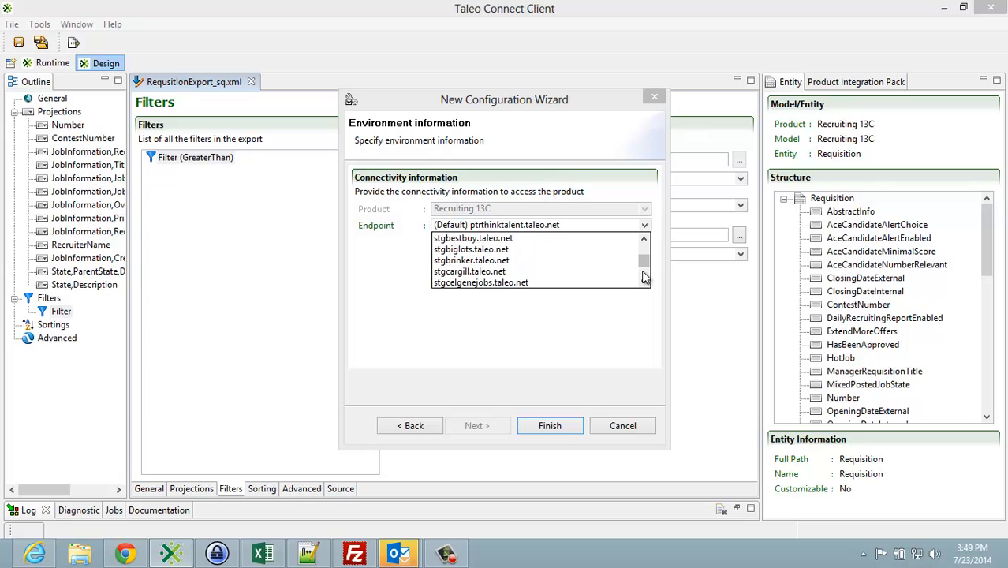
pyautogui.scroll(-5, 644, 272)
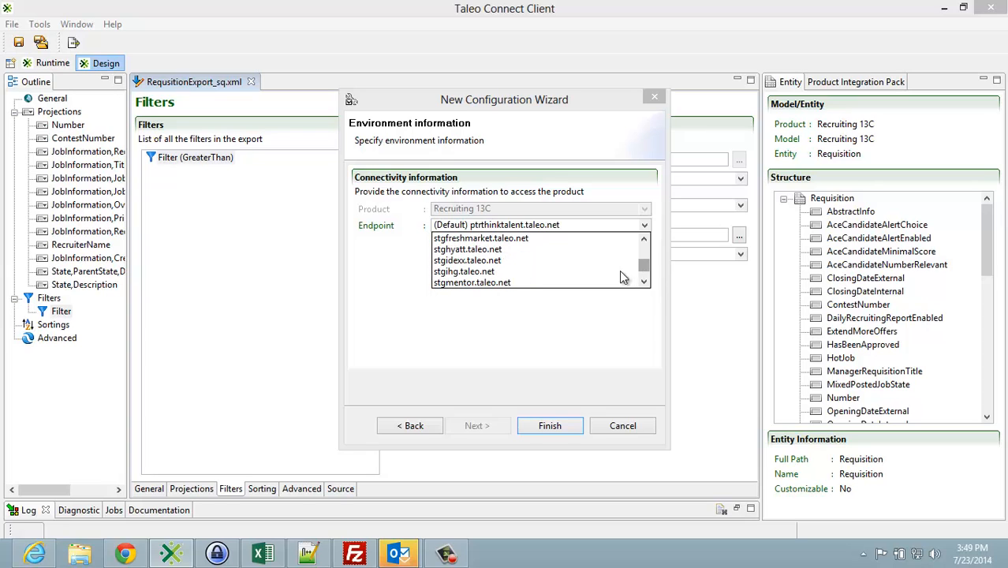
pyautogui.click(547, 261)
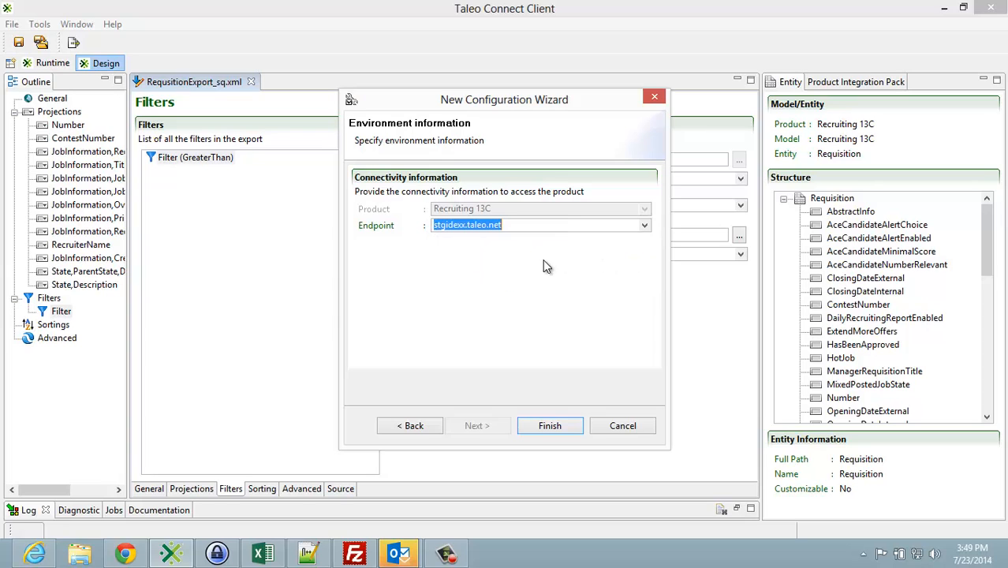
pyautogui.click(550, 426)
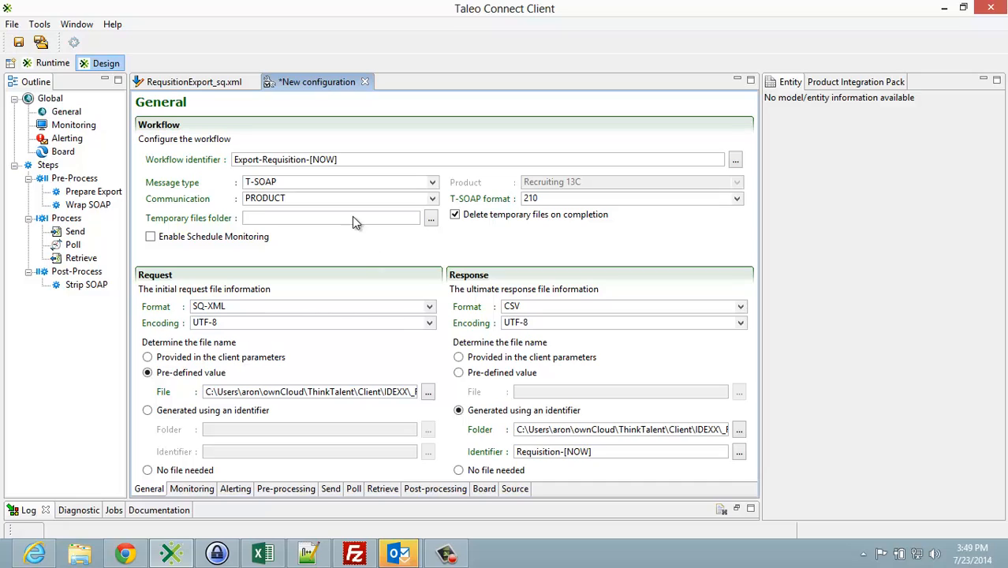
# Step: Save the new configuration as RequsitionExportConf in the Requisition folder
pyautogui.click(22, 44)
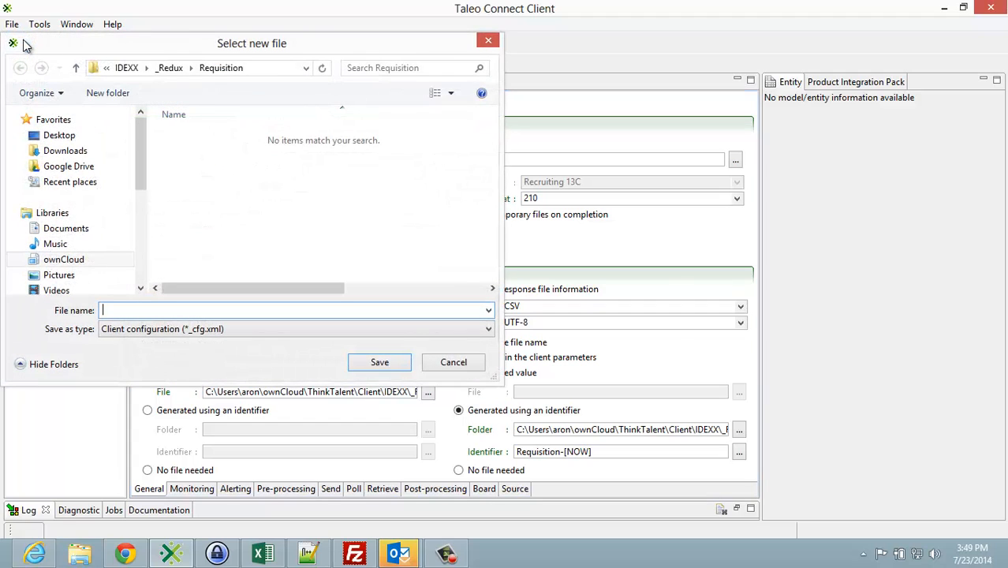
pyautogui.write('R')
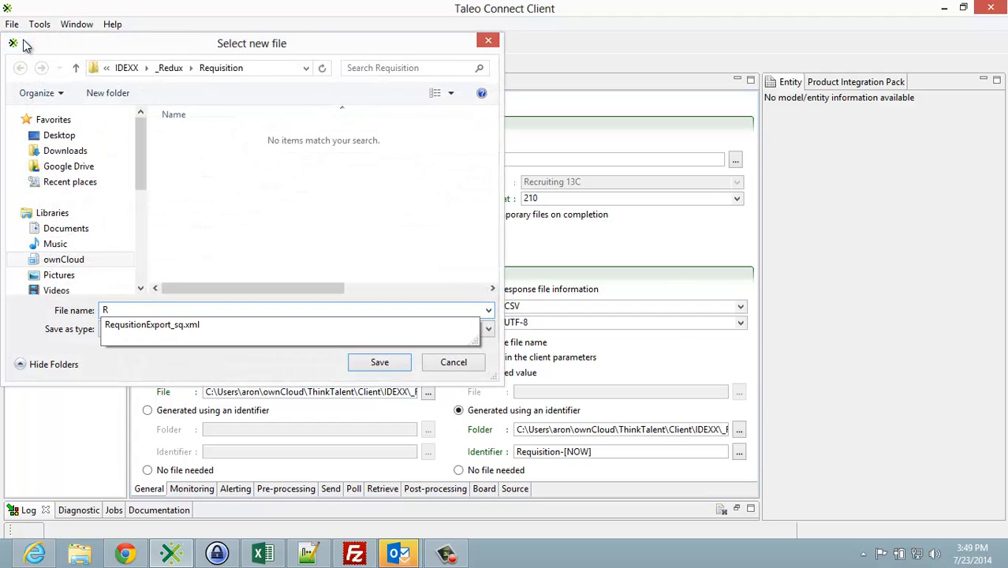
pyautogui.press('Down')
pyautogui.press('BackSpace')
pyautogui.press('BackSpace')
pyautogui.press('BackSpace')
pyautogui.press('BackSpace')
pyautogui.press('BackSpace')
pyautogui.press('BackSpace')
pyautogui.write('Conf')
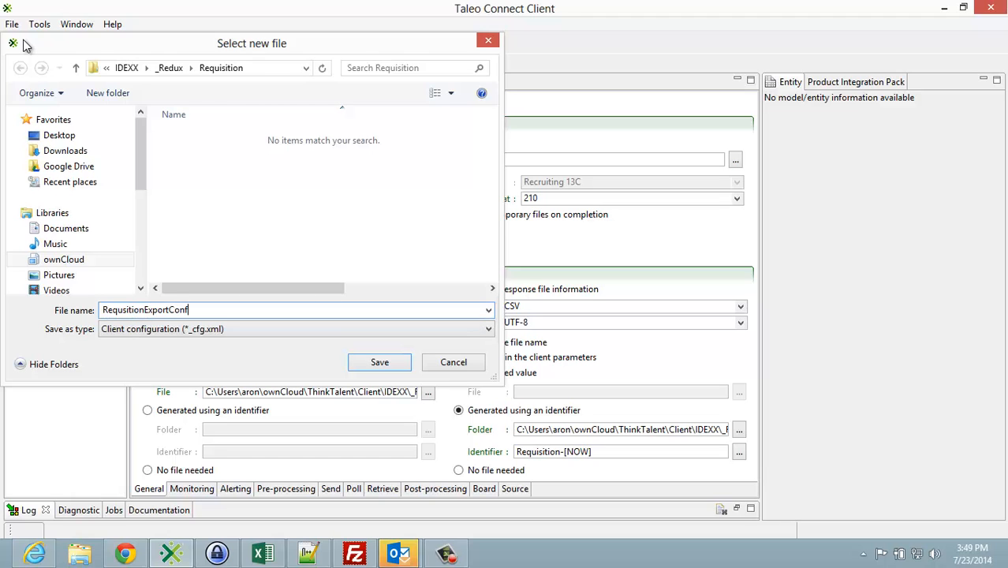
pyautogui.press('Return')
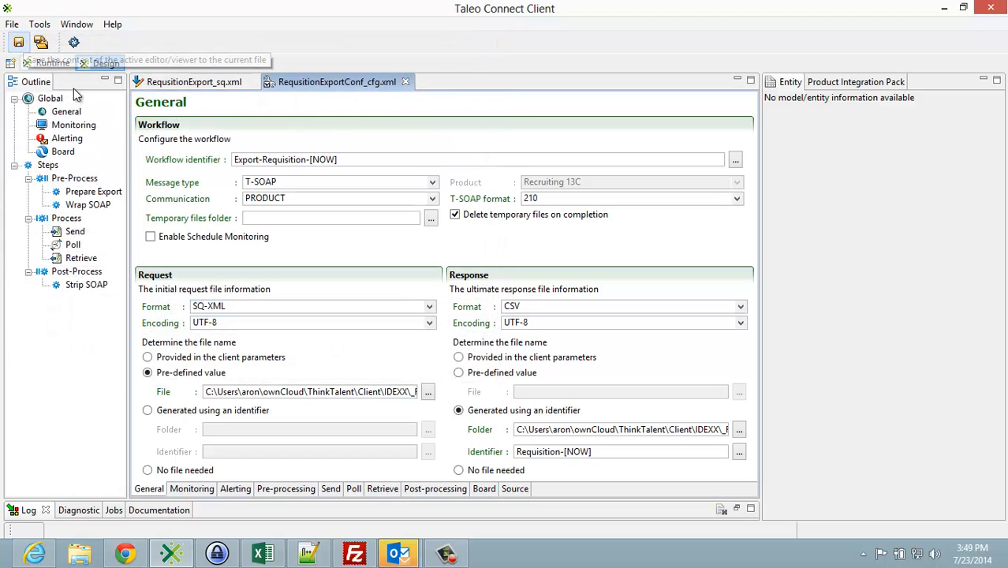
# Step: Set the Poll step's completion attempts to 300 and save the configuration
pyautogui.click(354, 489)
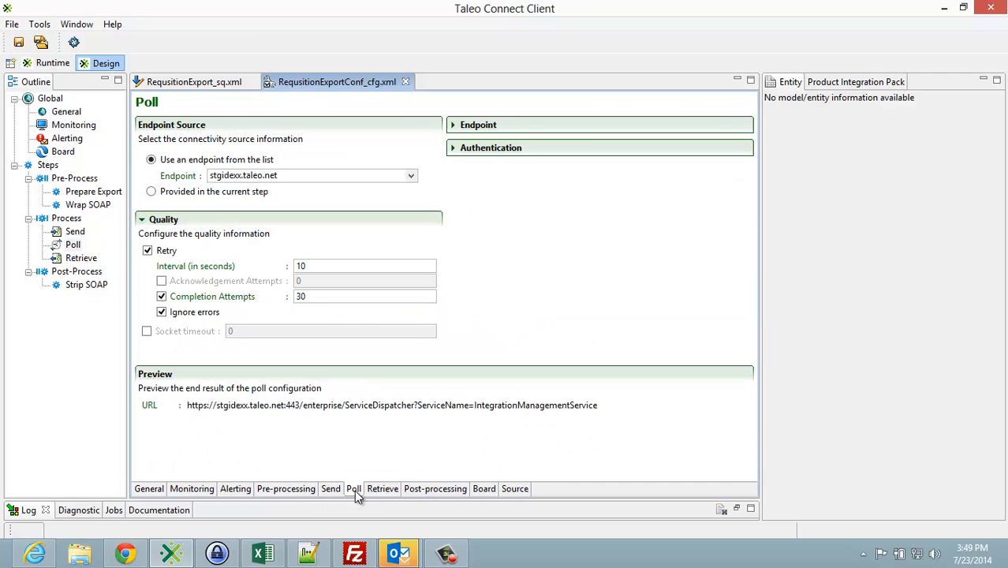
pyautogui.click(314, 297)
pyautogui.write('0')
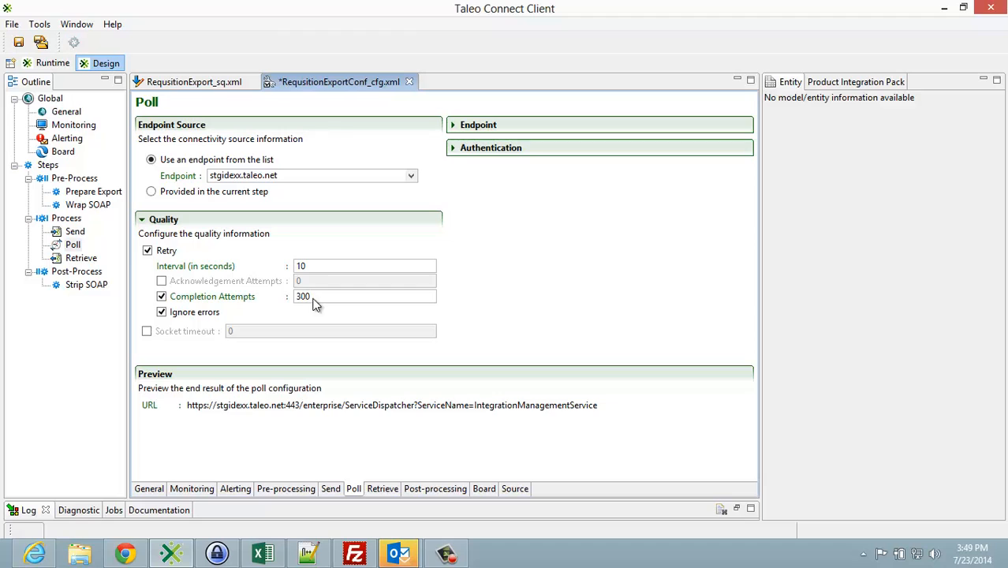
pyautogui.click(19, 42)
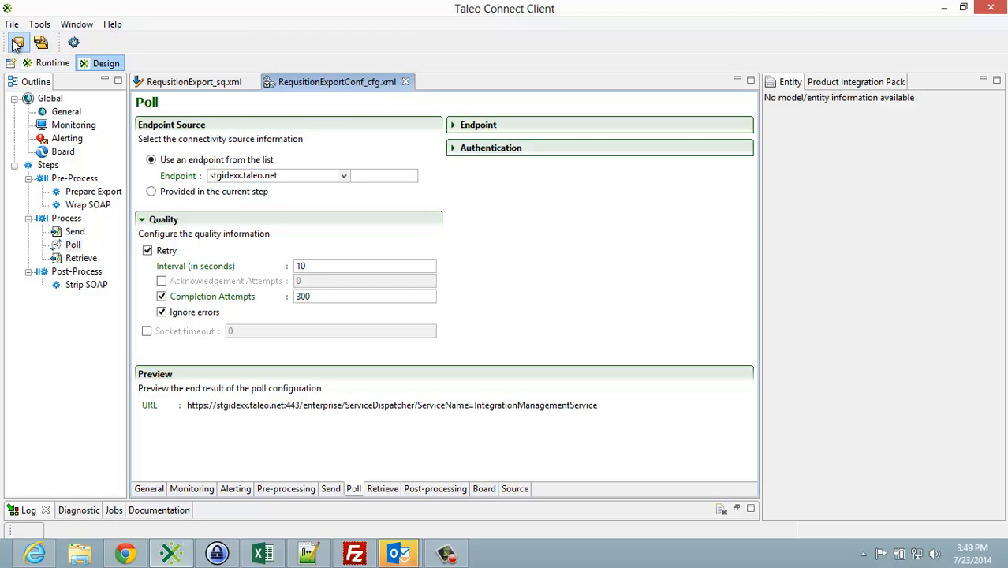
# Step: Run the RequsitionExportConf configuration and open a File Explorer window, moving it clear of the monitoring view
pyautogui.click(73, 42)
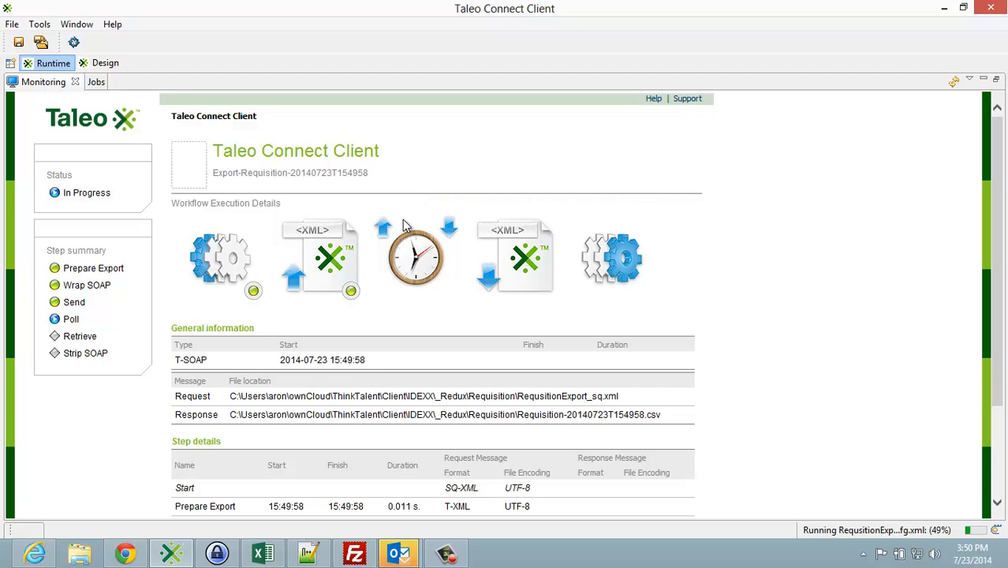
pyautogui.click(98, 558)
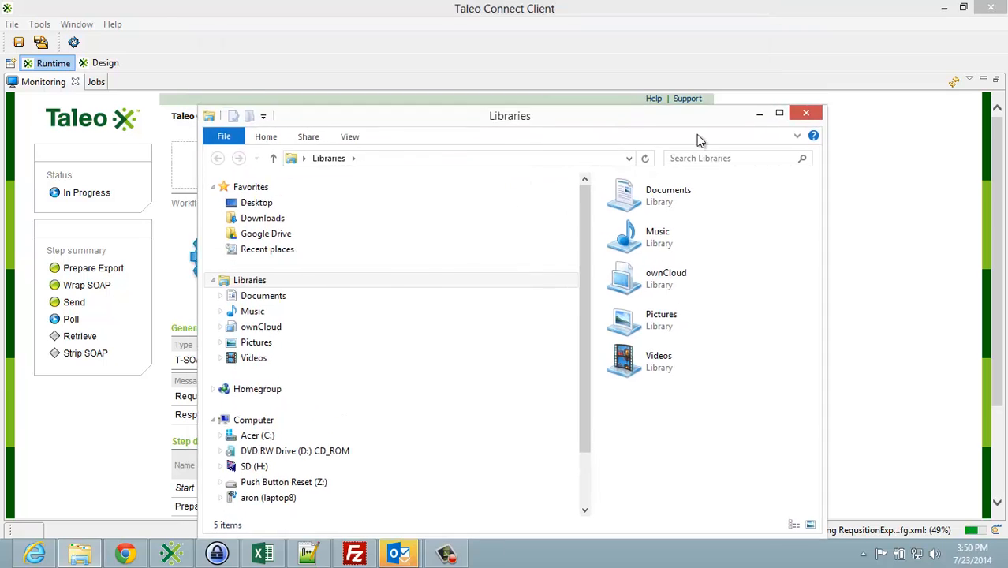
pyautogui.moveTo(697, 135); pyautogui.dragTo(1007, 135)
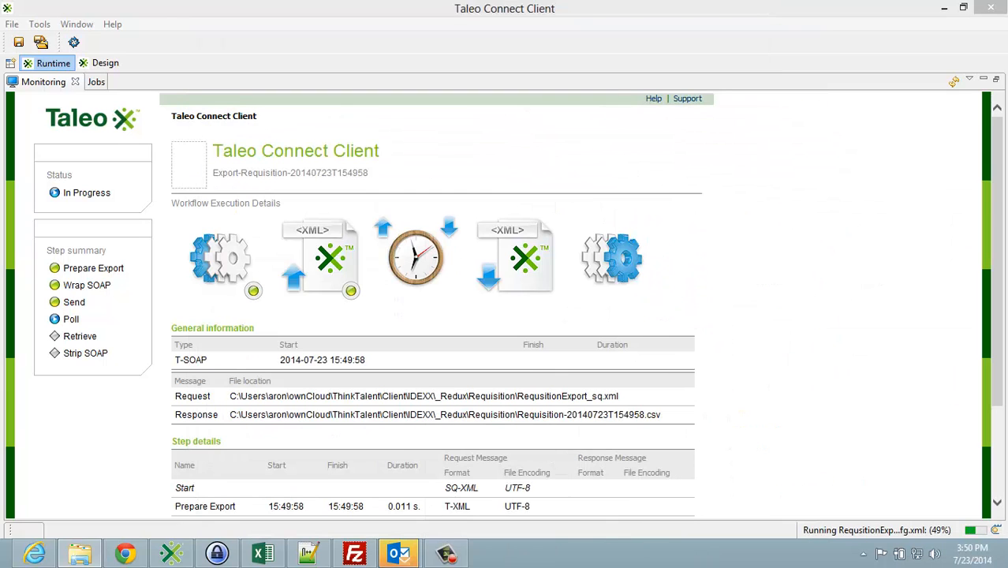